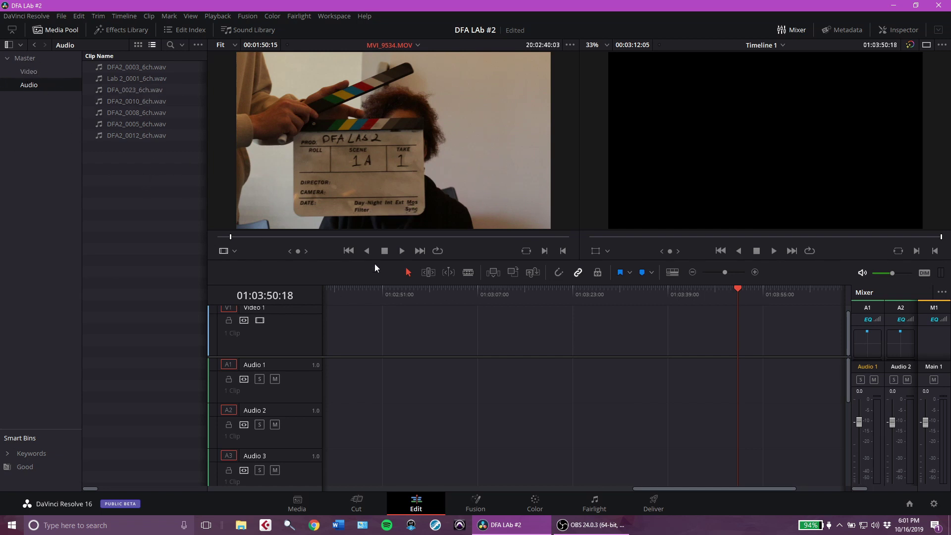
Examine the clips in the Video and Audio bins and in the Good smart bin
click(37, 70)
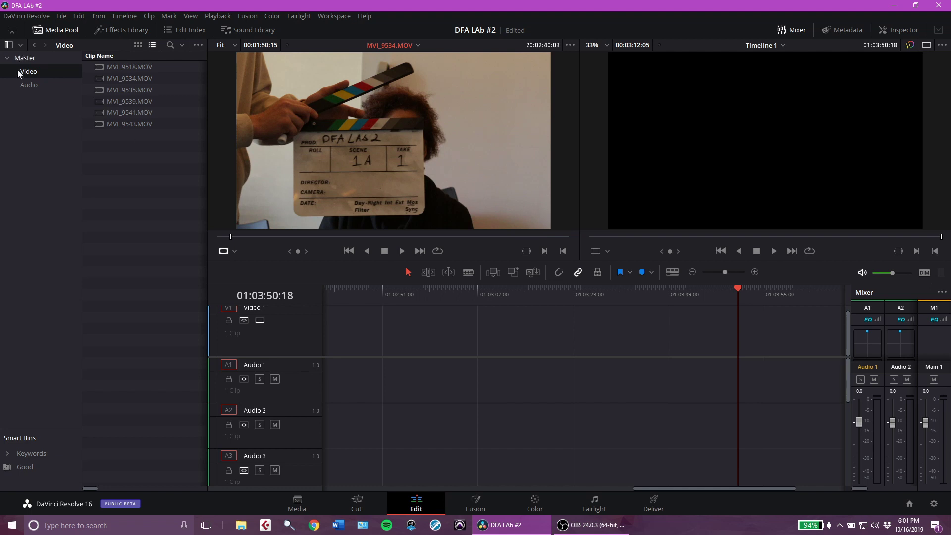
click(28, 85)
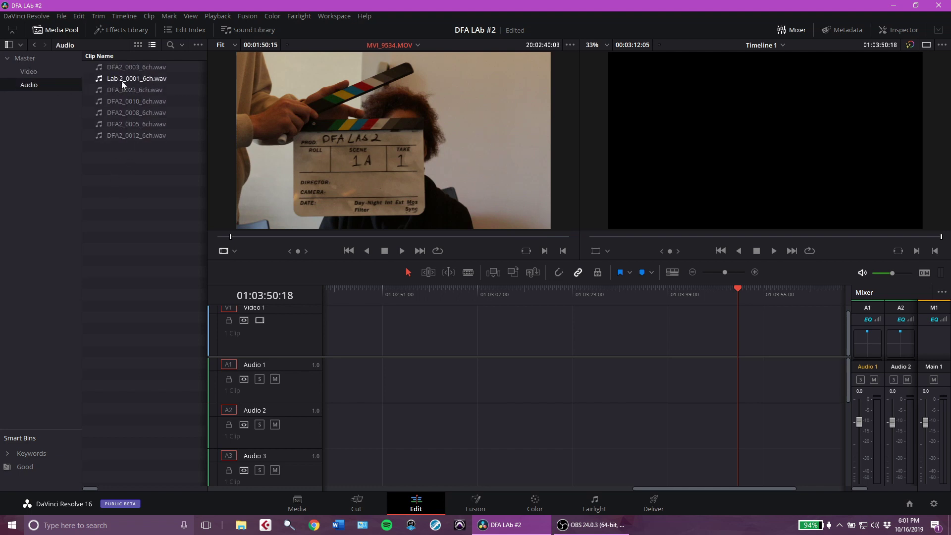
click(37, 73)
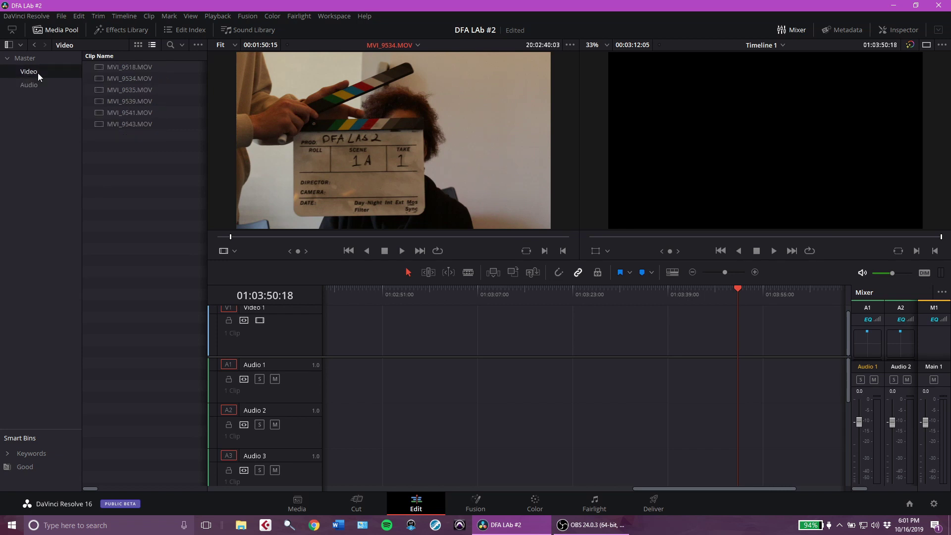
click(25, 466)
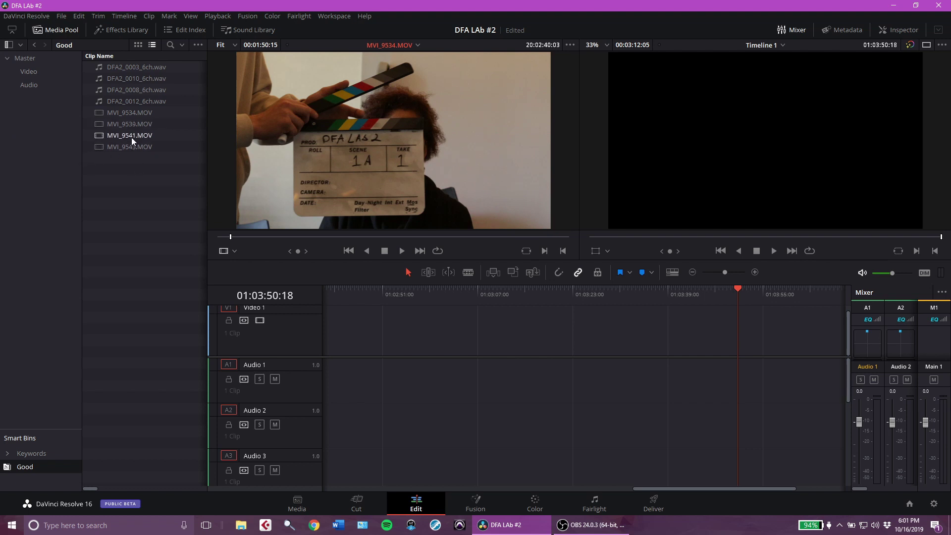
click(120, 149)
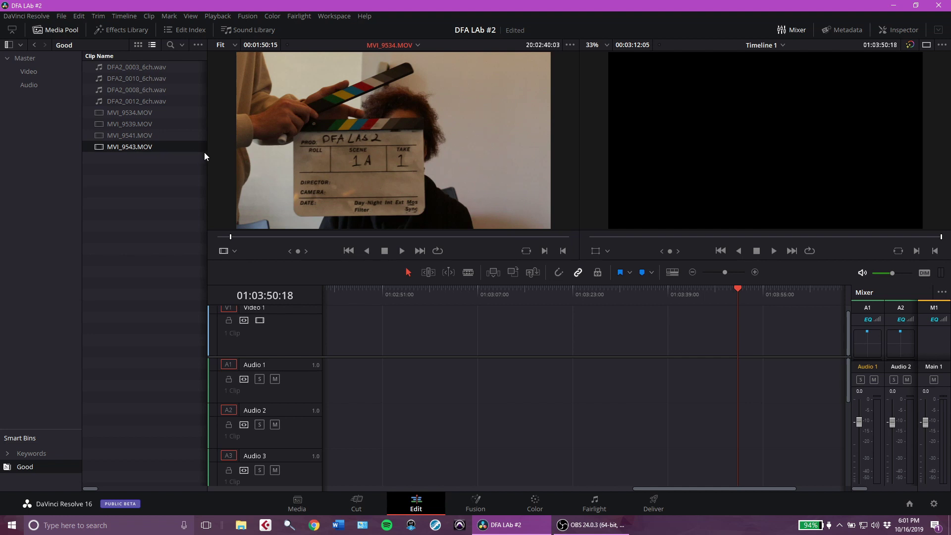
drag(206, 152, 166, 159)
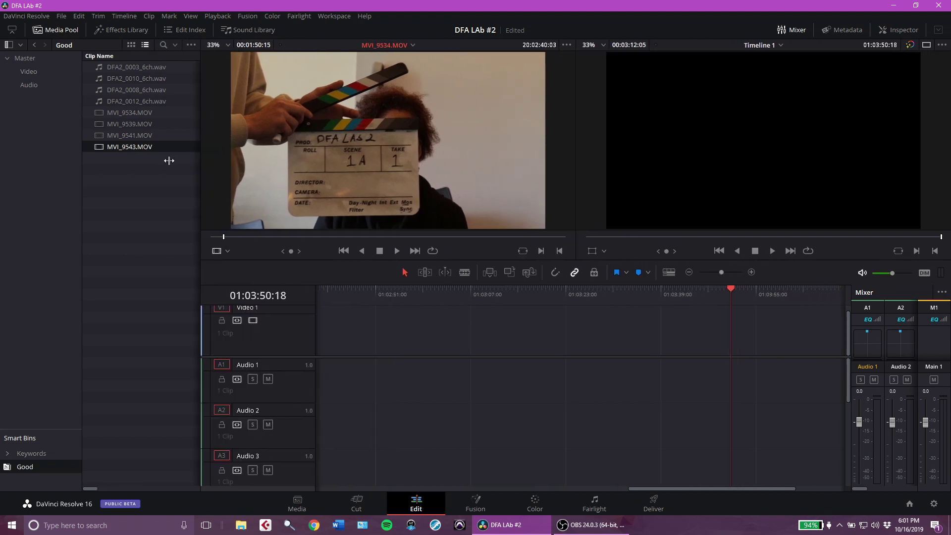
click(29, 75)
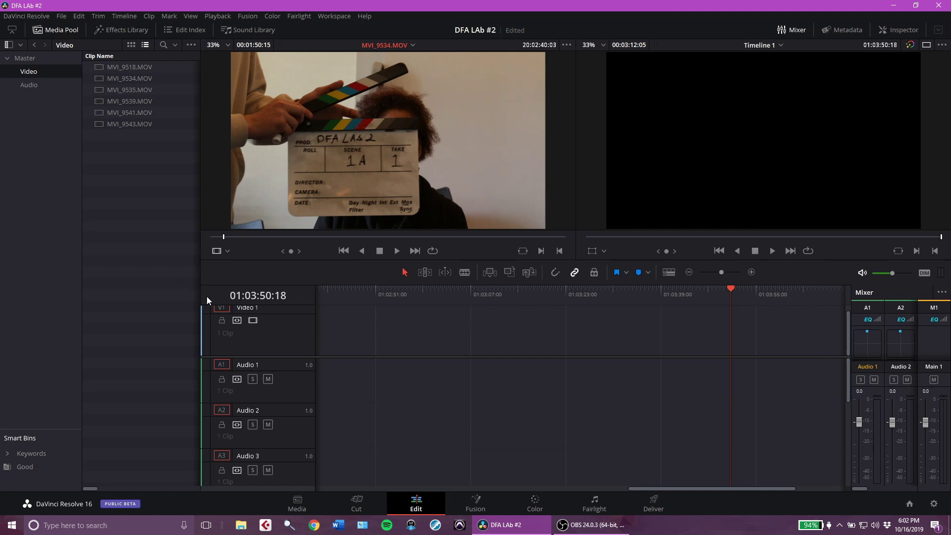
click(40, 84)
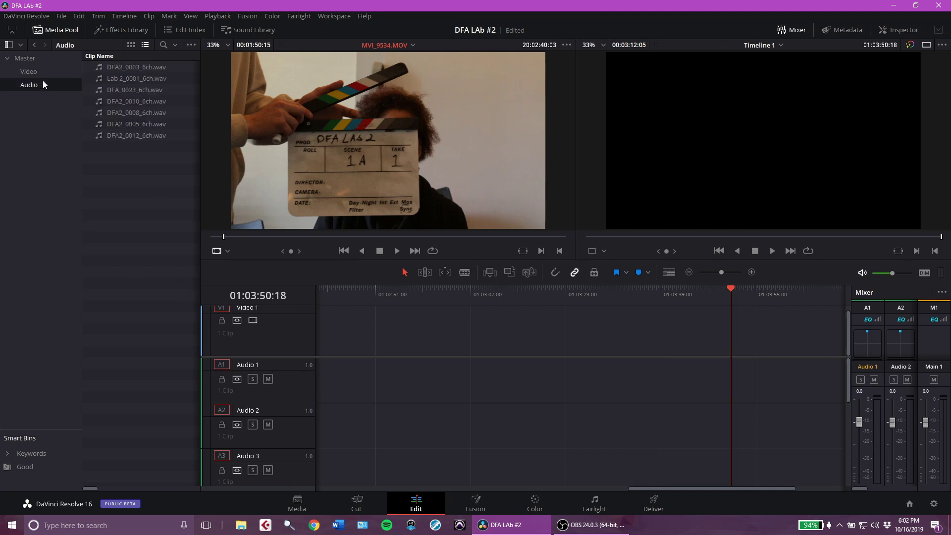
Select all the audio and video clips in the Good smart bin, from DFA2_0003_6ch.wav to MVI_9543.MOV
click(25, 468)
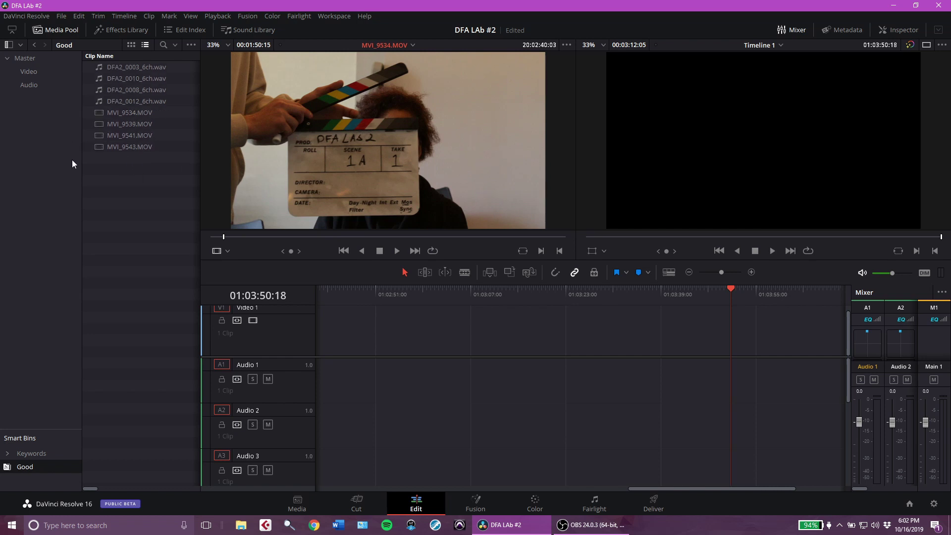
click(106, 147)
ctrl+click(129, 66)
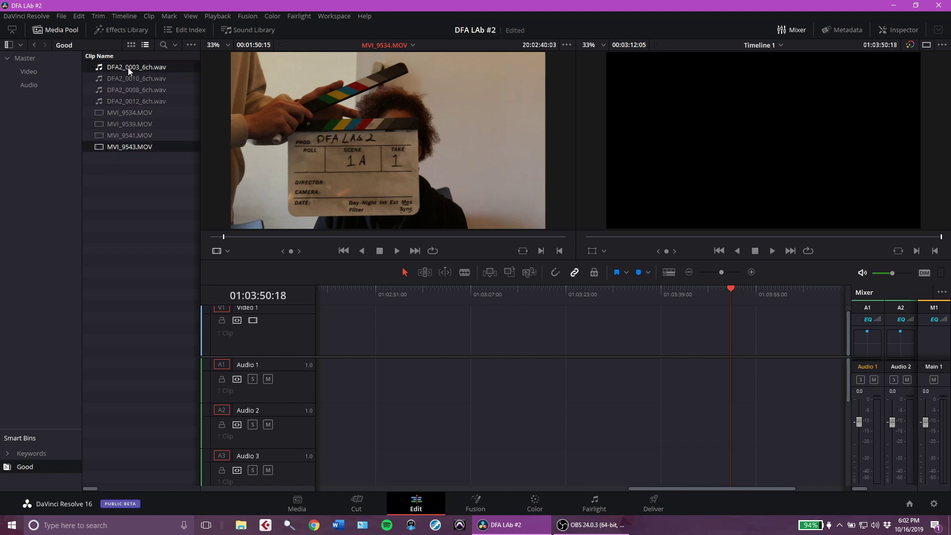
click(133, 159)
click(126, 147)
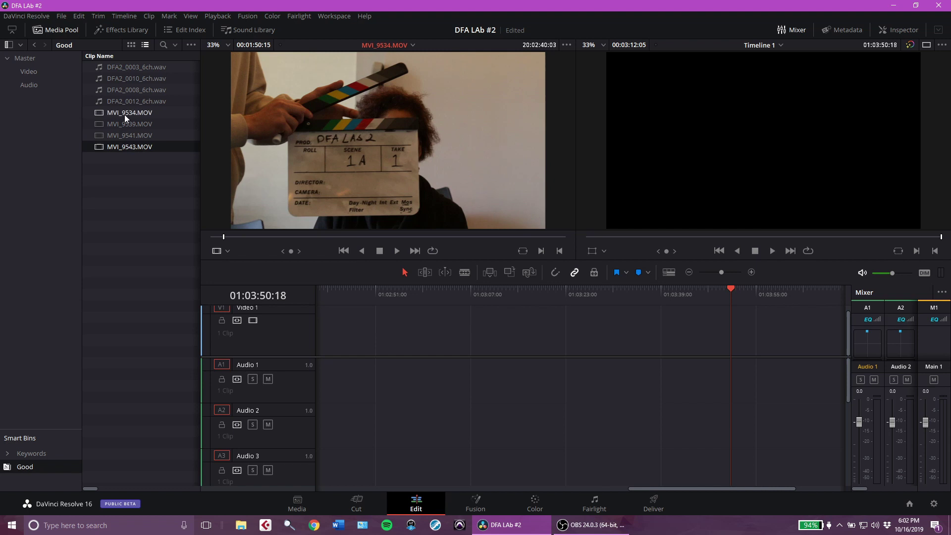
shift+click(126, 68)
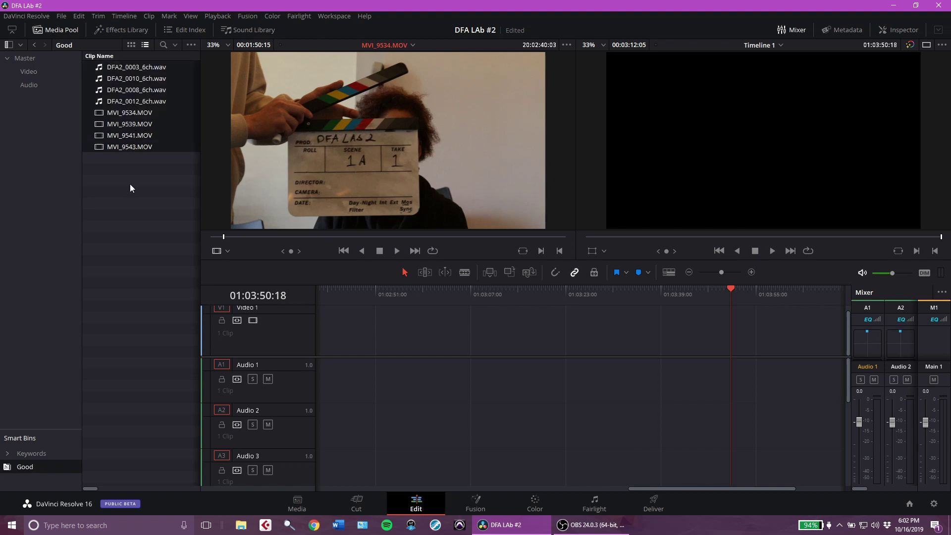
right_click(136, 66)
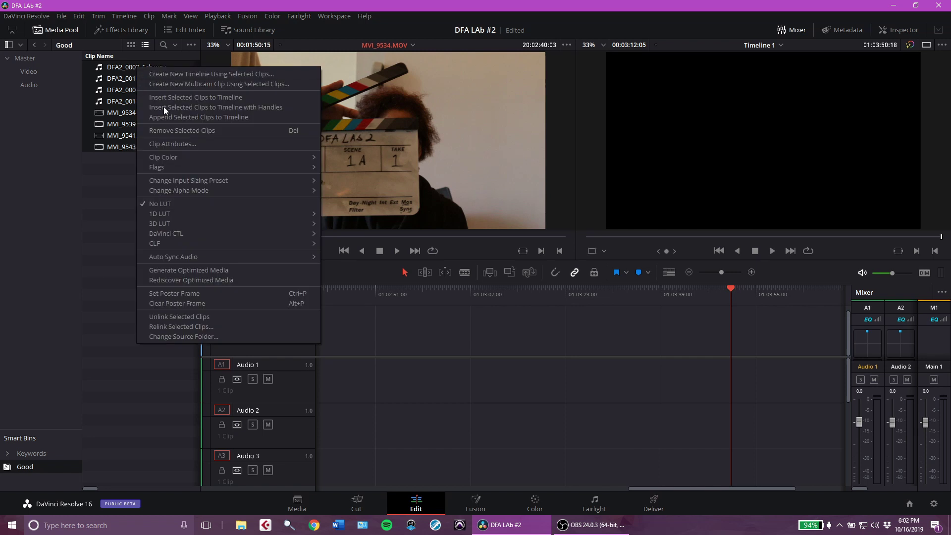
mouse_move(183, 256)
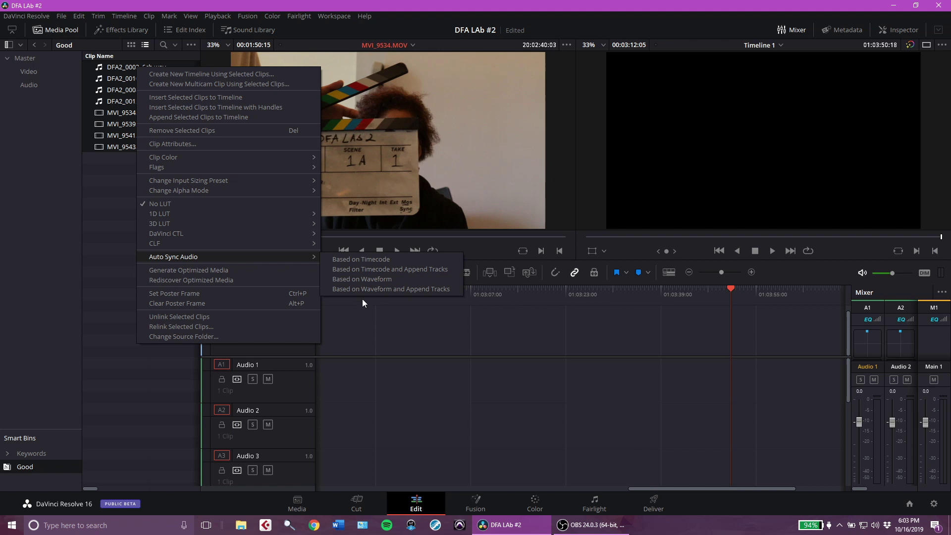
mouse_move(232, 191)
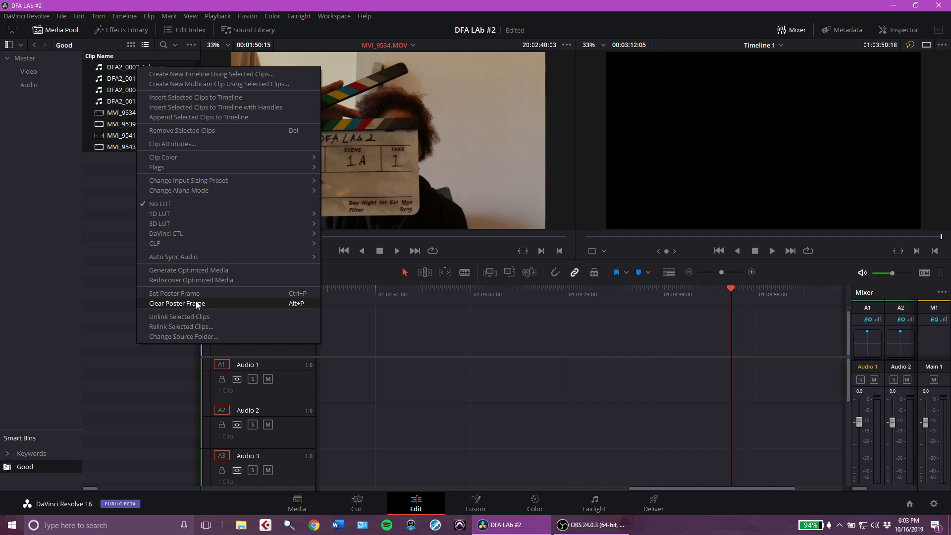
mouse_move(238, 263)
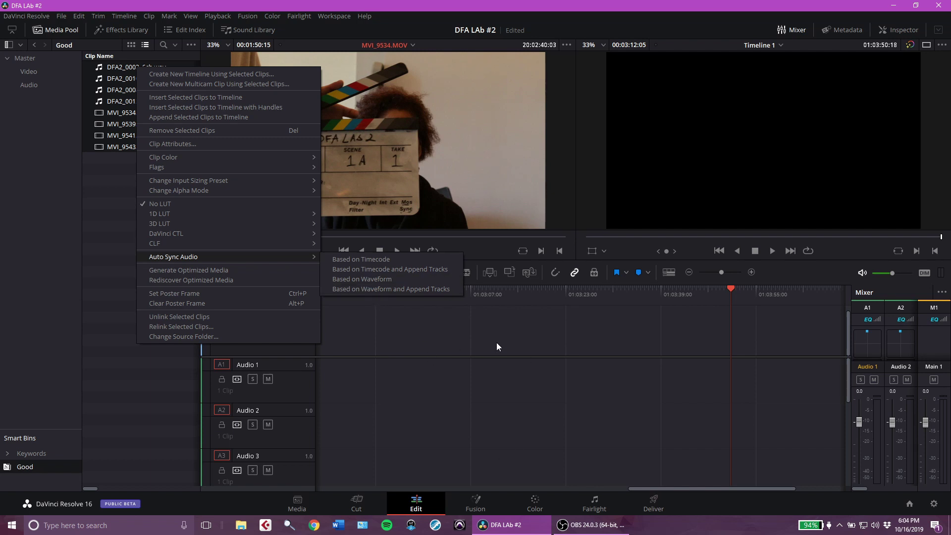
click(486, 251)
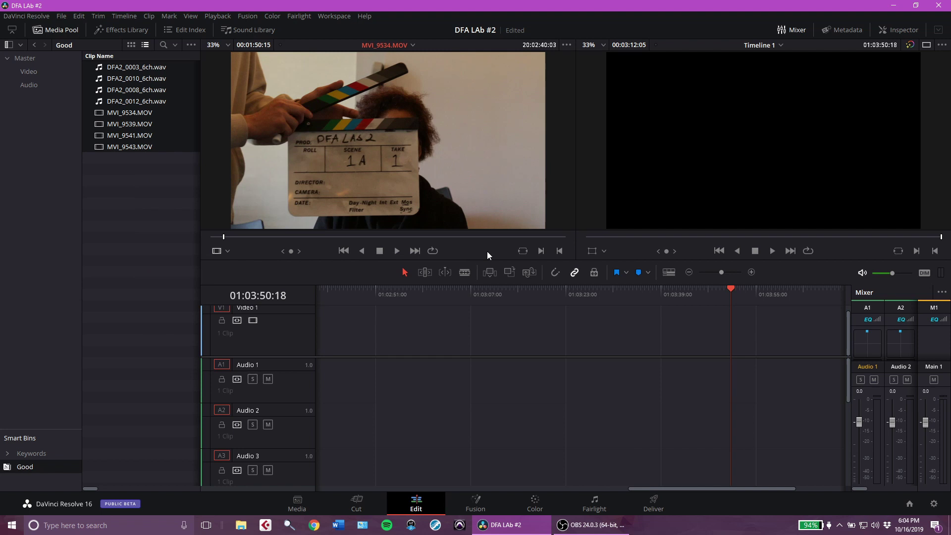
Auto-sync the audio of the selected Good clips based on waveform and append tracks, then clear the selection
right_click(151, 90)
mouse_move(213, 278)
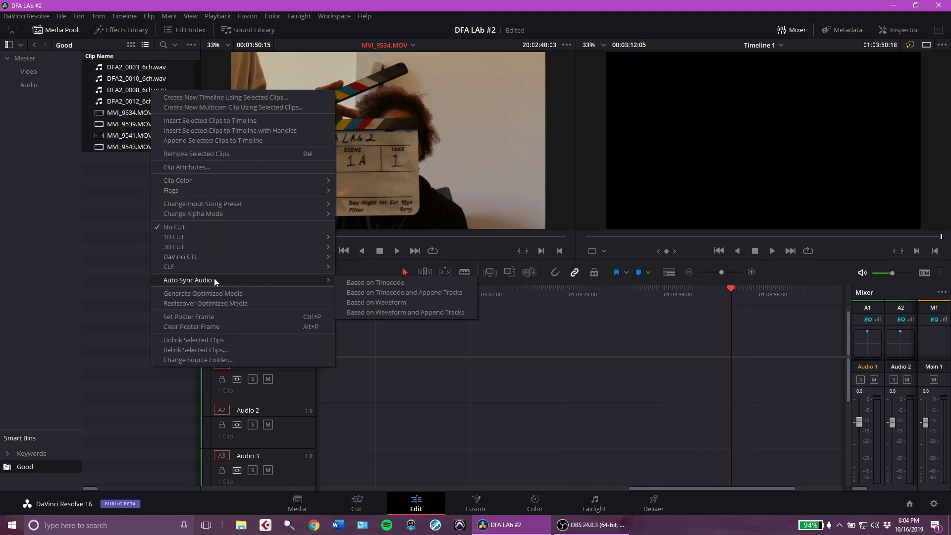
click(385, 314)
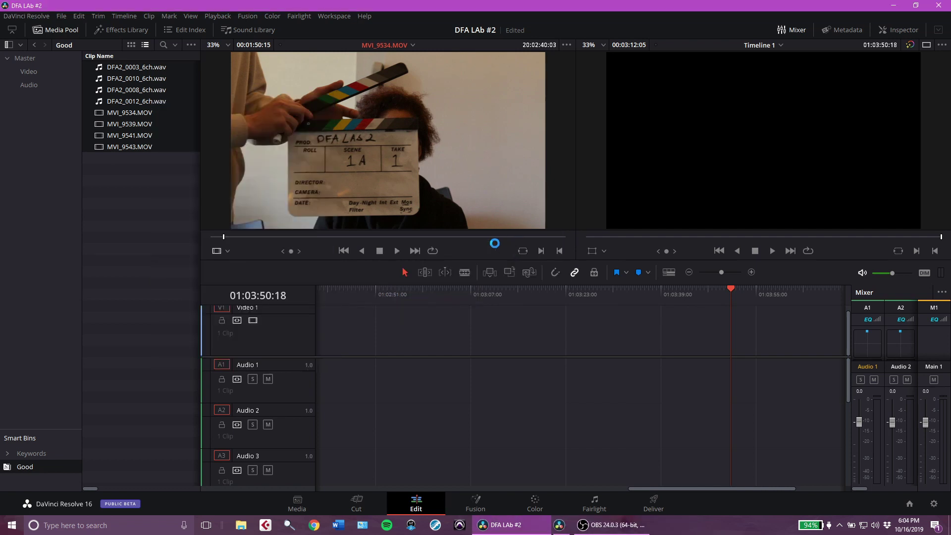
click(97, 171)
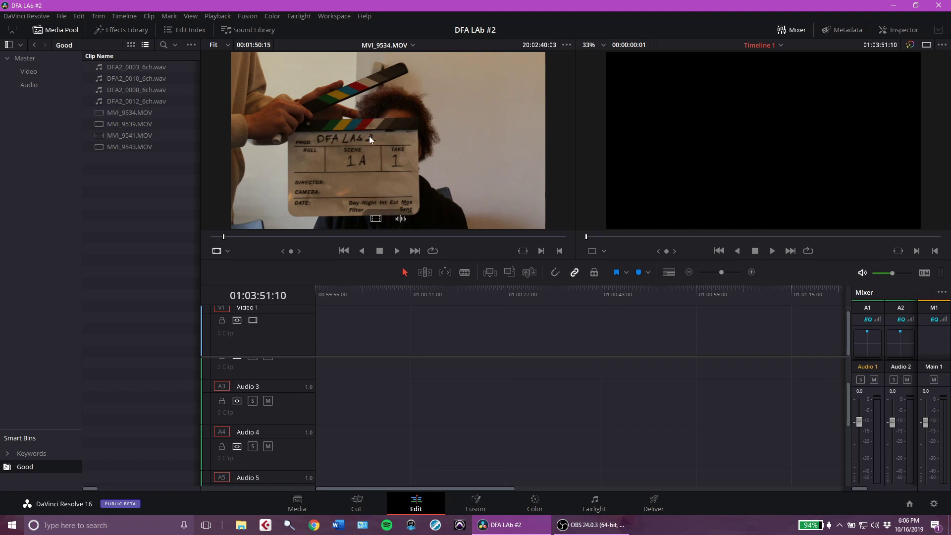
Show the audio waveform over MVI_9543.MOV in the source viewer and play part of the clip
click(132, 147)
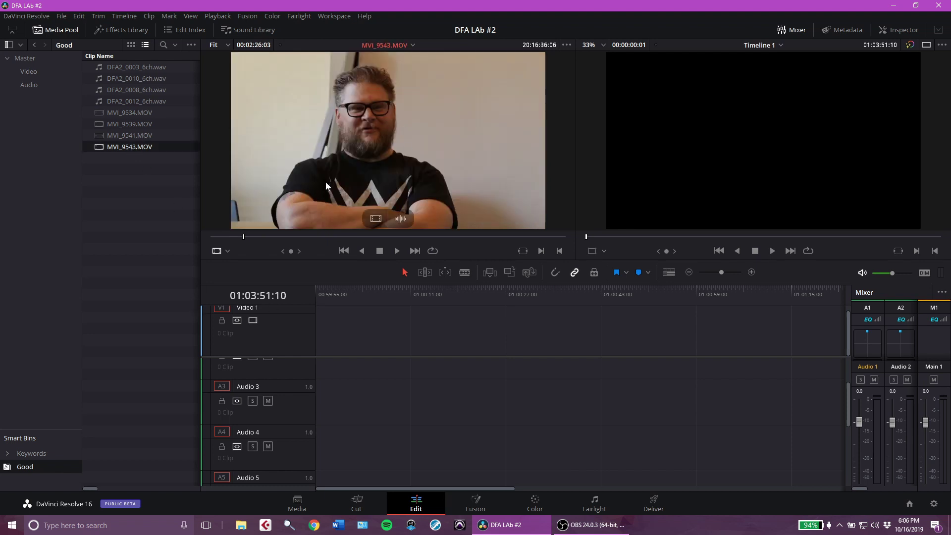
click(567, 44)
click(587, 96)
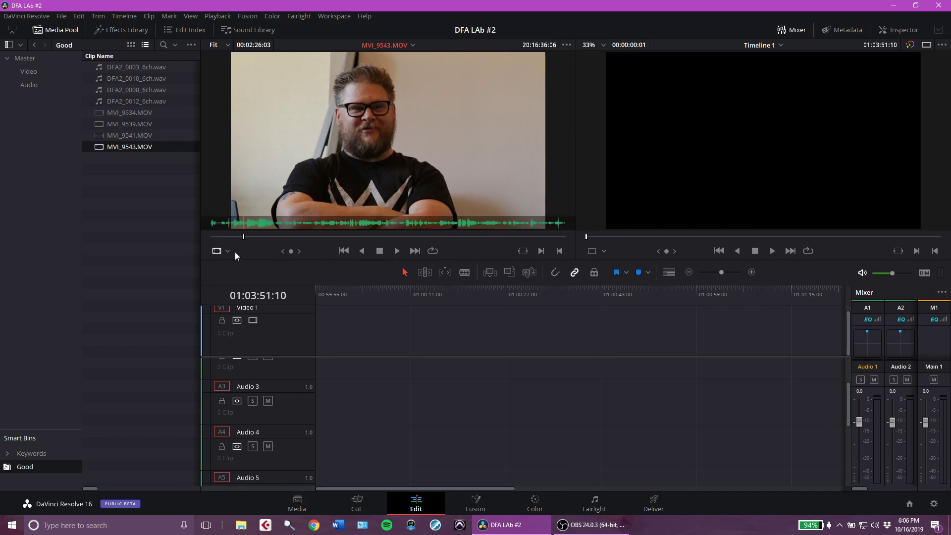
key(space)
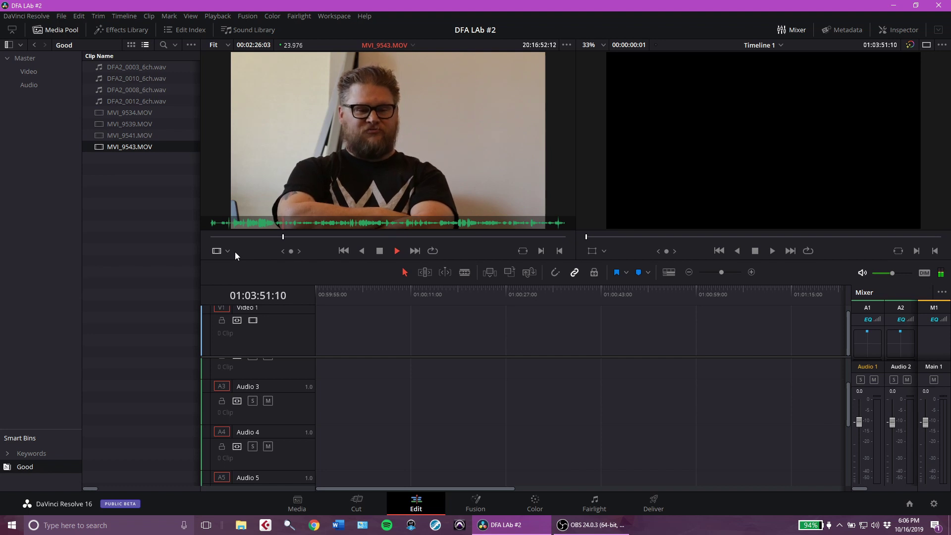
key(space)
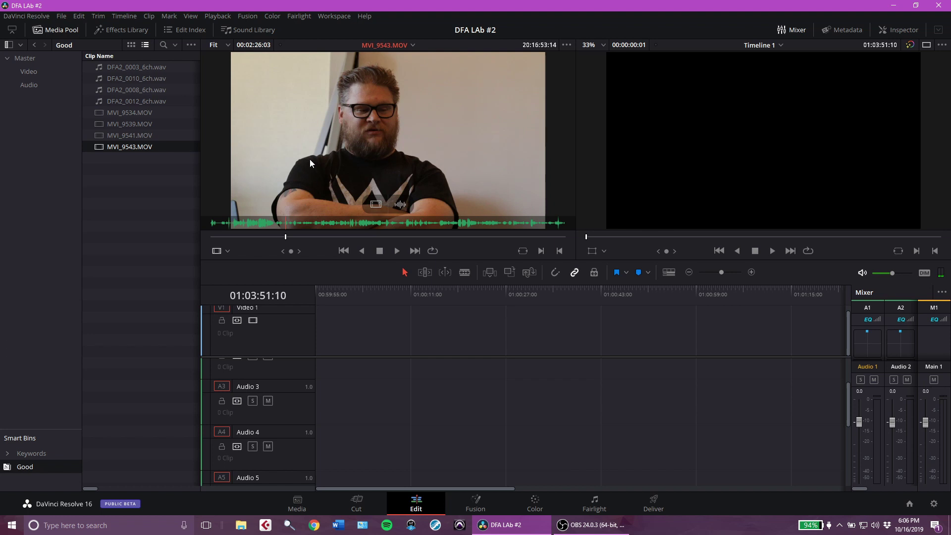
Place MVI_9543.MOV with its synced audio at the start of Timeline 1 and check its audio tracks
drag(326, 124, 314, 348)
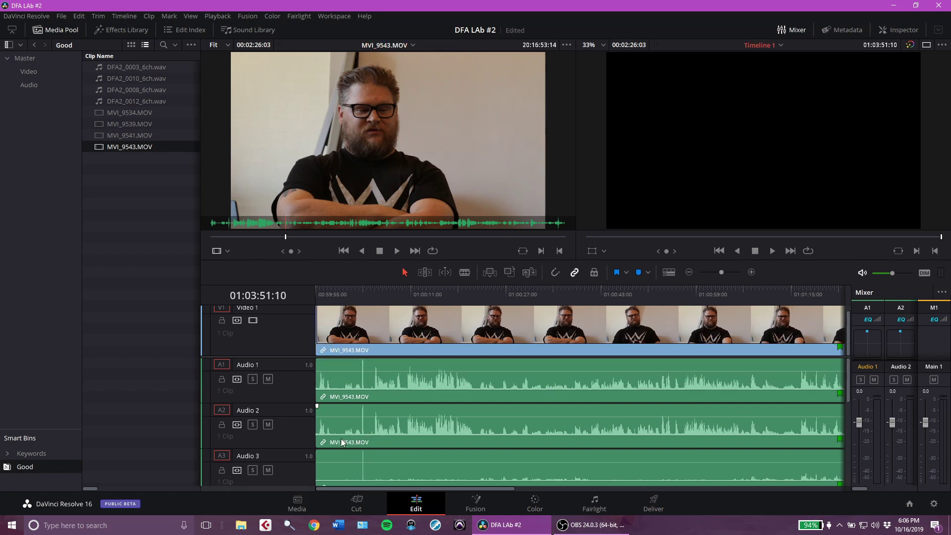
scroll(416, 436, down, 2)
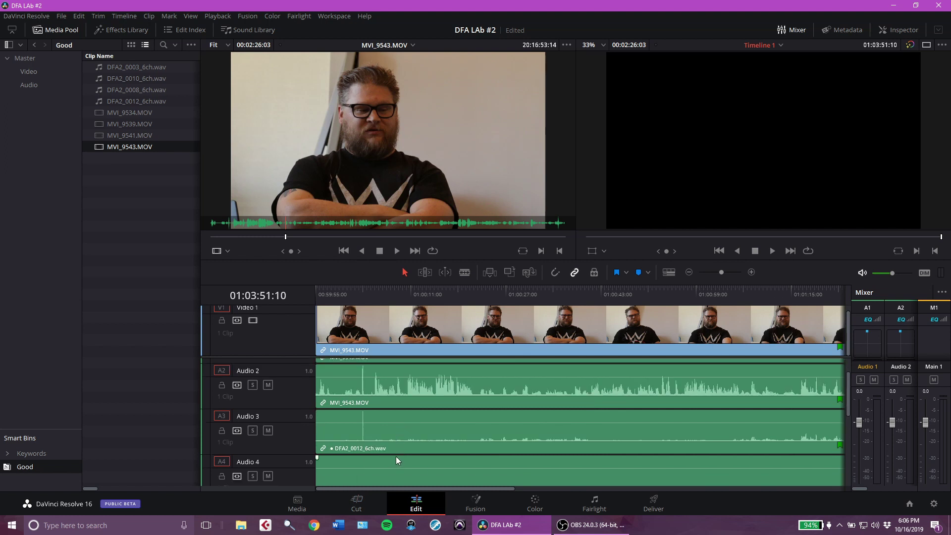
scroll(396, 460, down, 2)
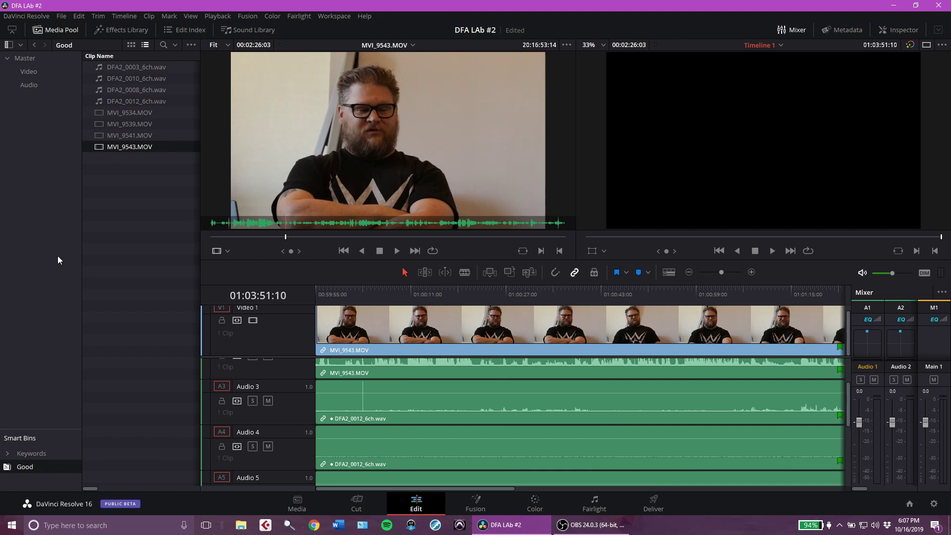
Enlarge the timeline area by hiding the Media Pool, switching to a single viewer and reducing the viewer's height
click(52, 28)
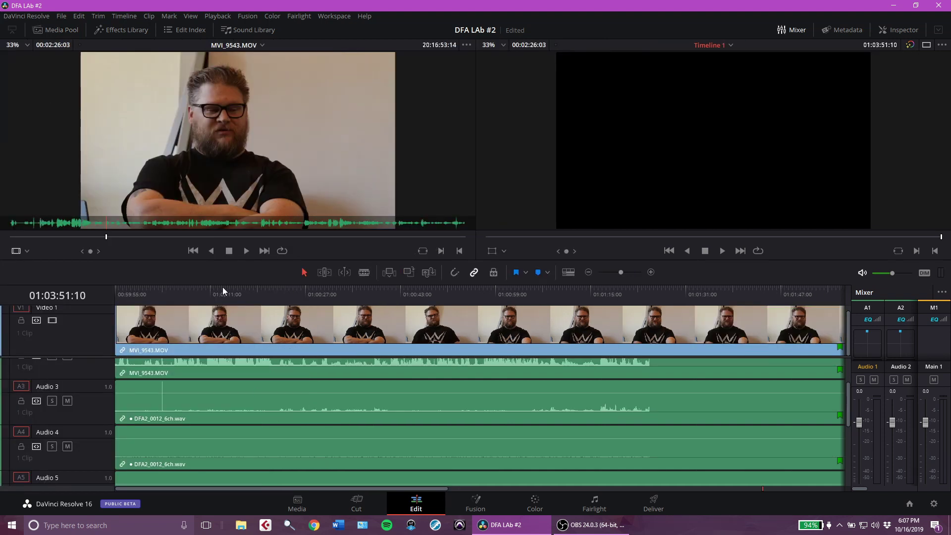
click(927, 46)
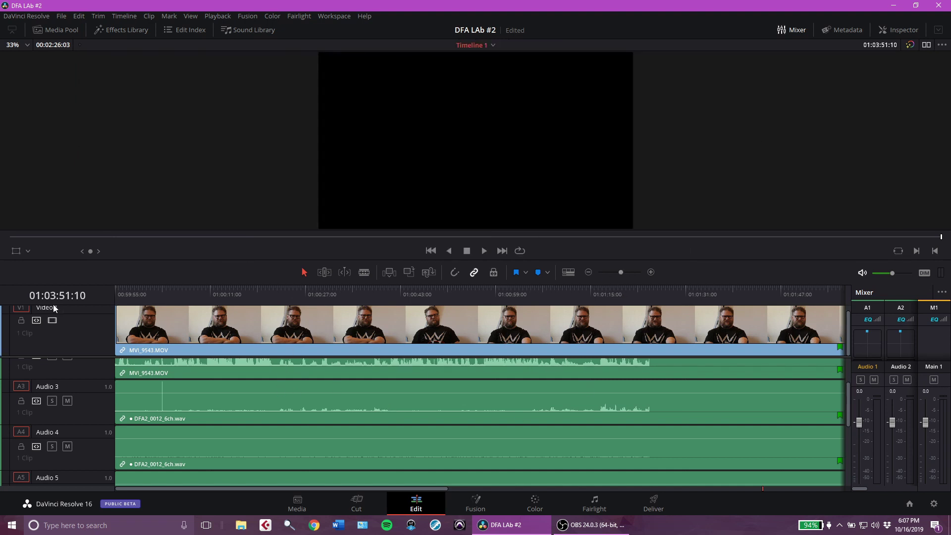
drag(203, 261, 203, 212)
scroll(149, 465, down, 2)
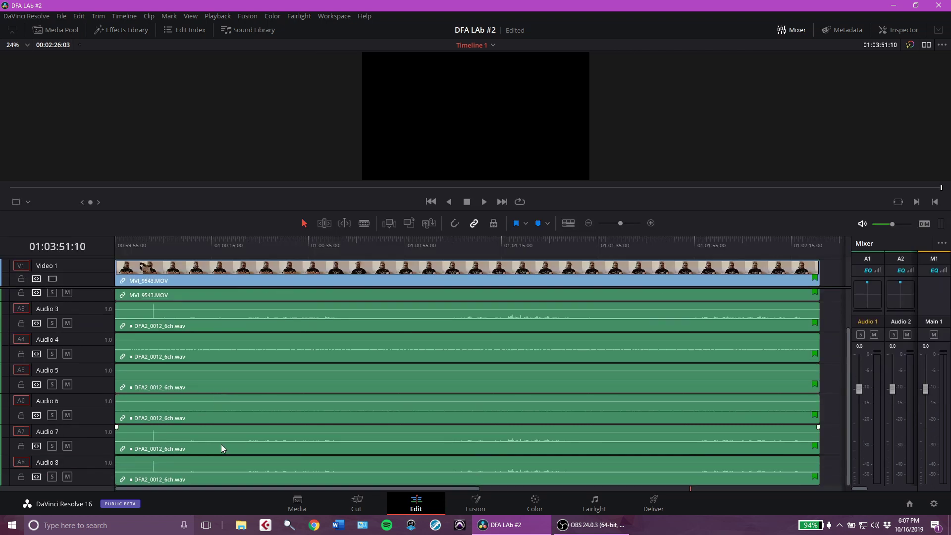
scroll(172, 406, up, 3)
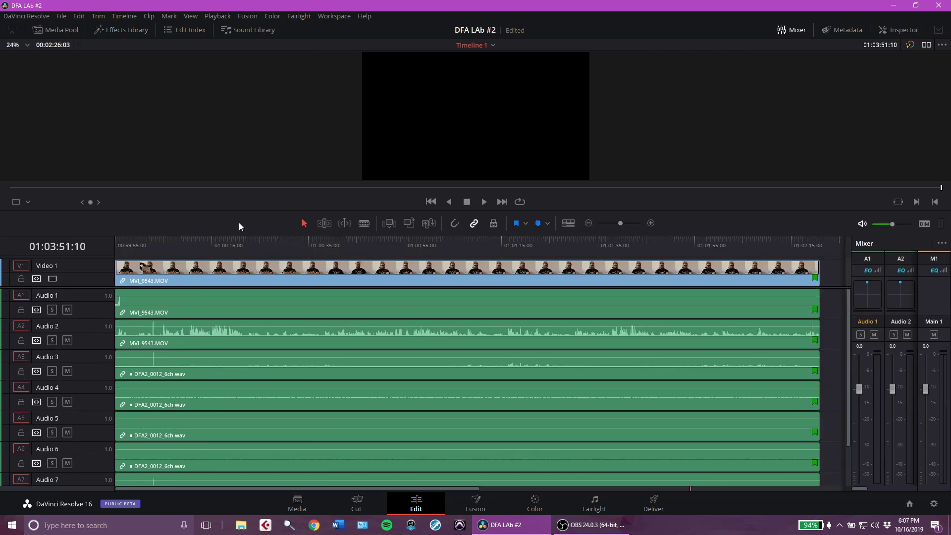
Solo the Audio 2 track and play the timeline from about 01:00:06:01 to hear the camera sound
click(142, 244)
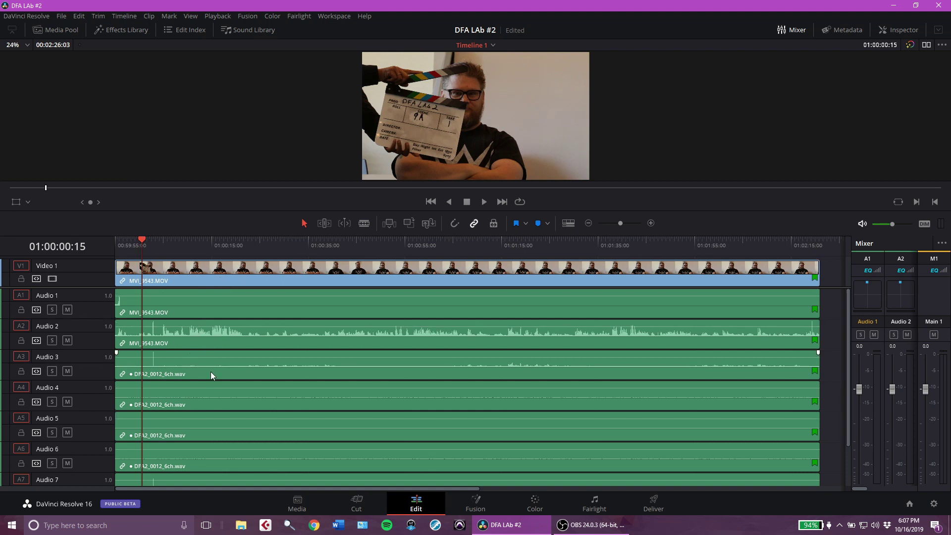
drag(142, 243, 169, 247)
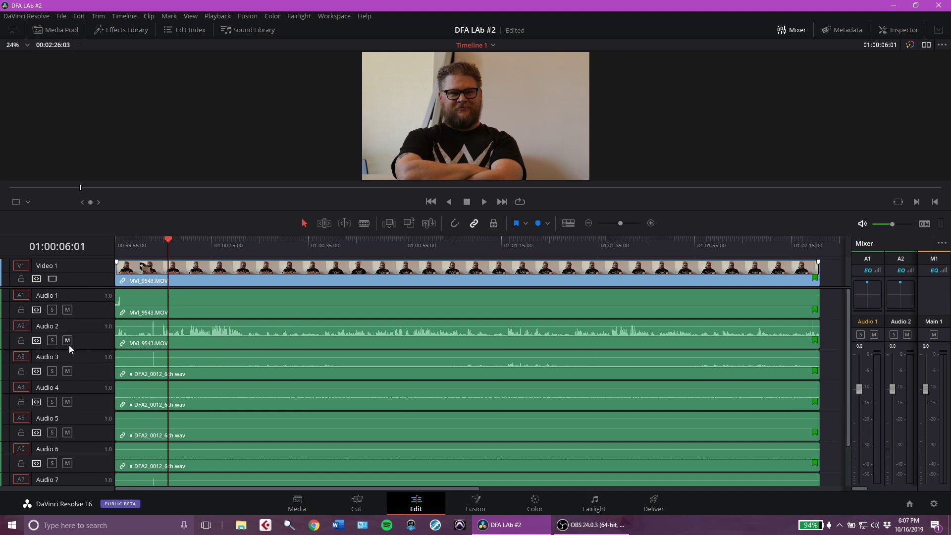
click(53, 340)
key(space)
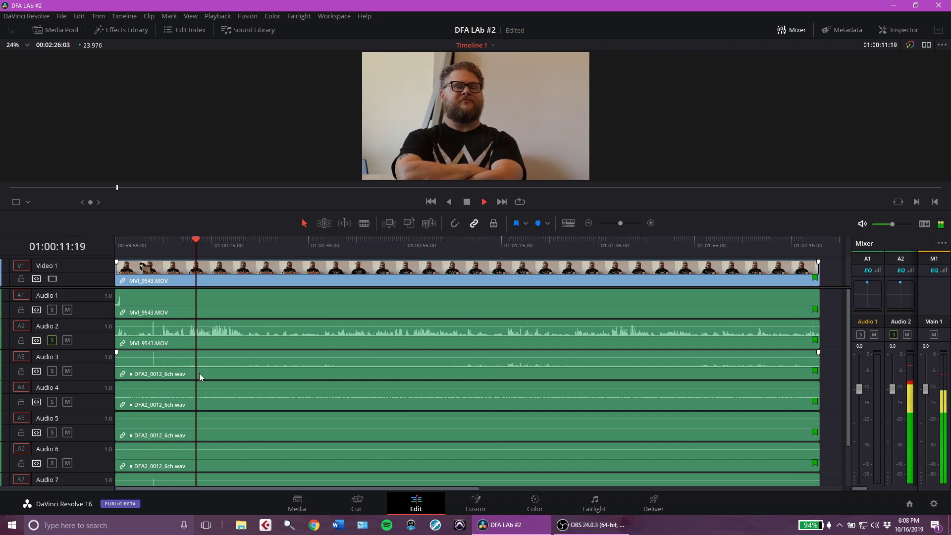
key(space)
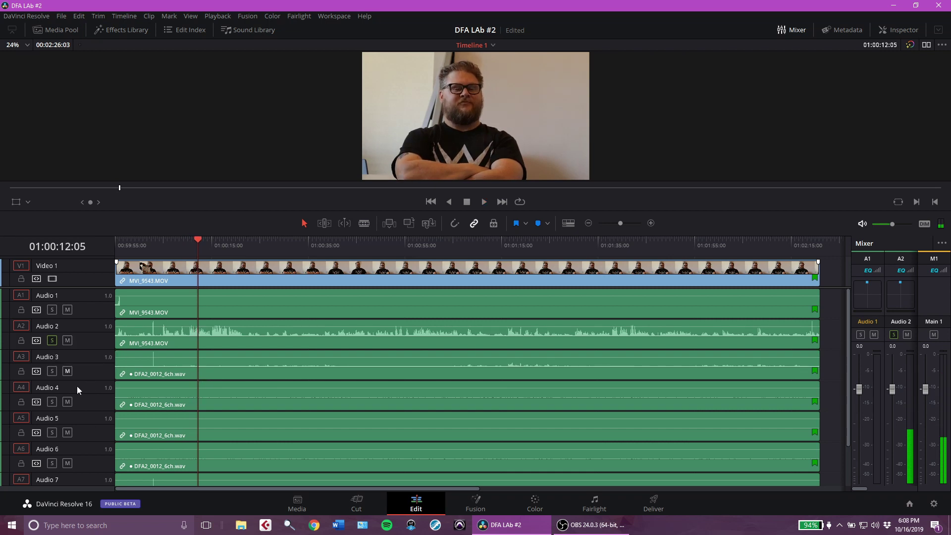
Solo the Audio 3 track instead of Audio 2 and play the timeline to hear the separately recorded sound
scroll(100, 379, down, 3)
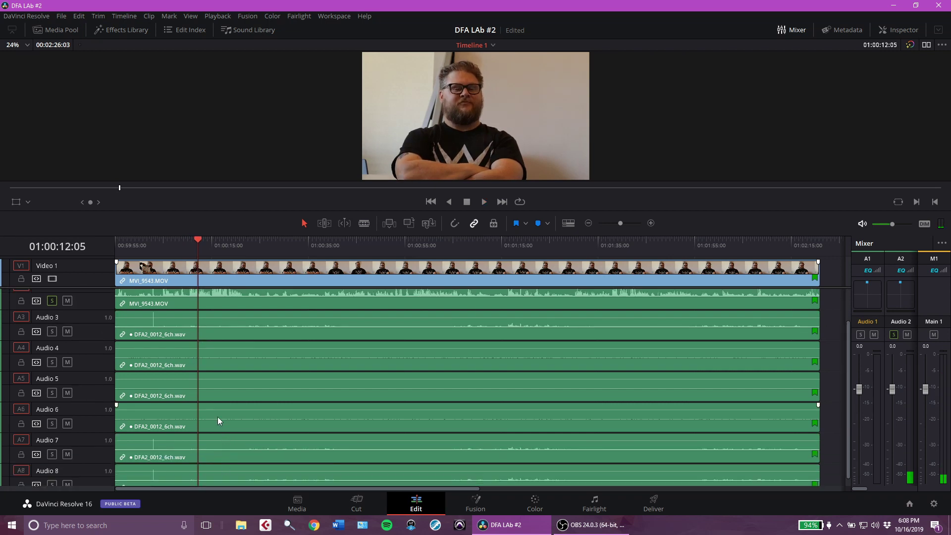
scroll(186, 394, down, 1)
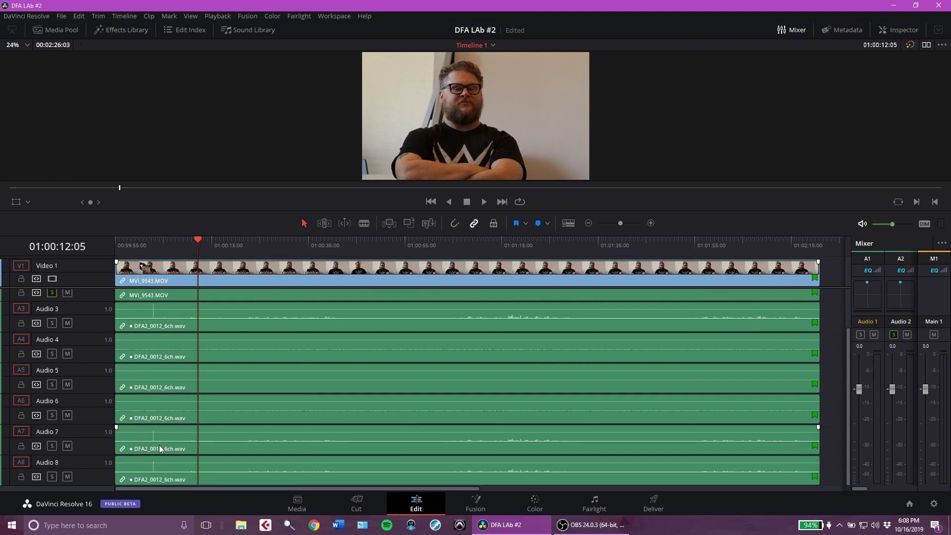
scroll(164, 455, up, 2)
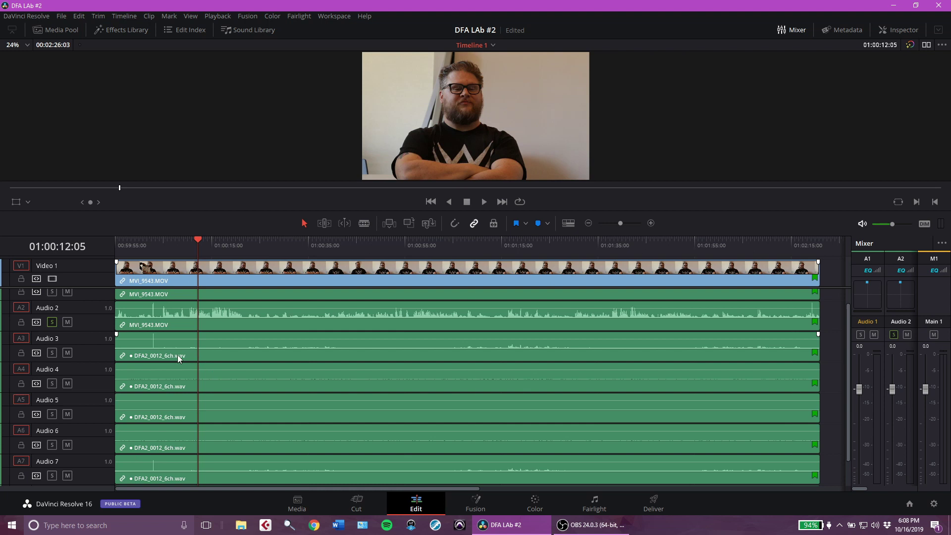
scroll(206, 429, down, 2)
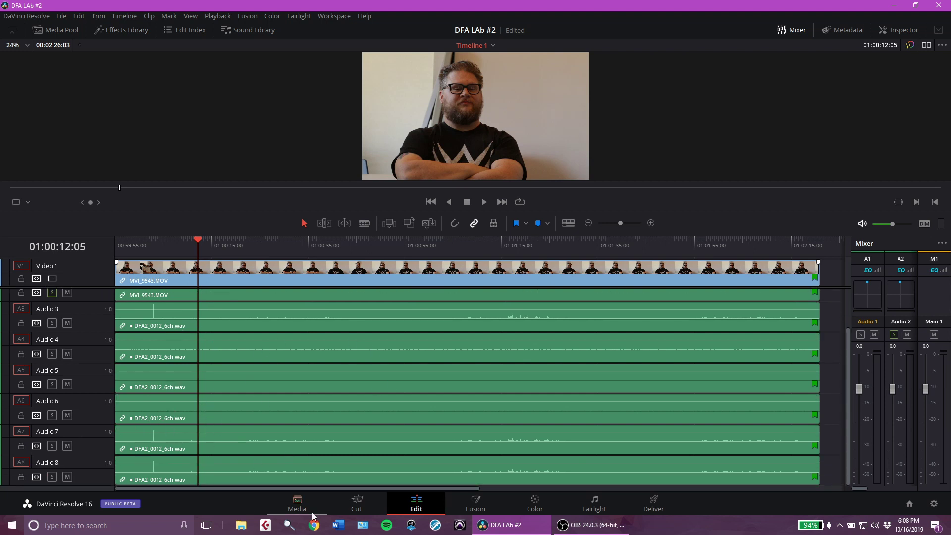
scroll(182, 383, up, 3)
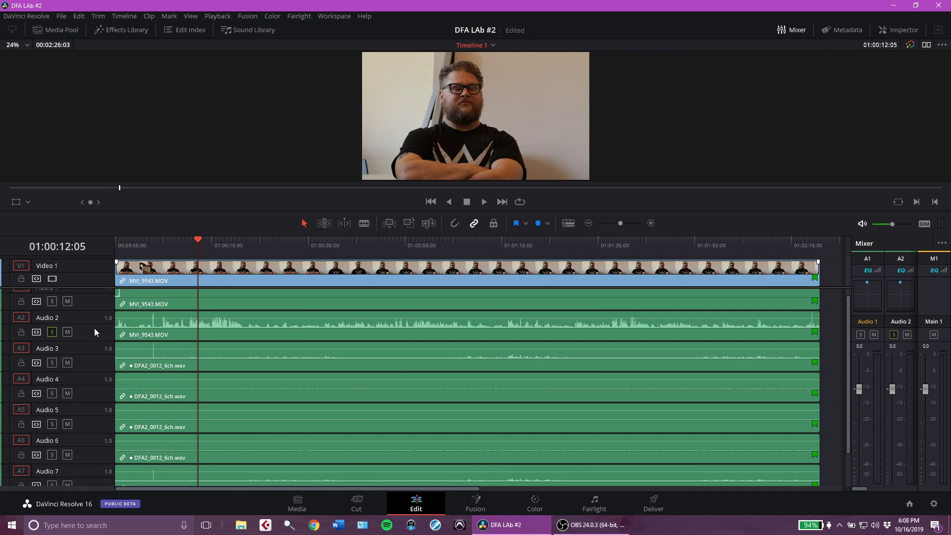
click(52, 362)
click(52, 332)
click(166, 245)
key(space)
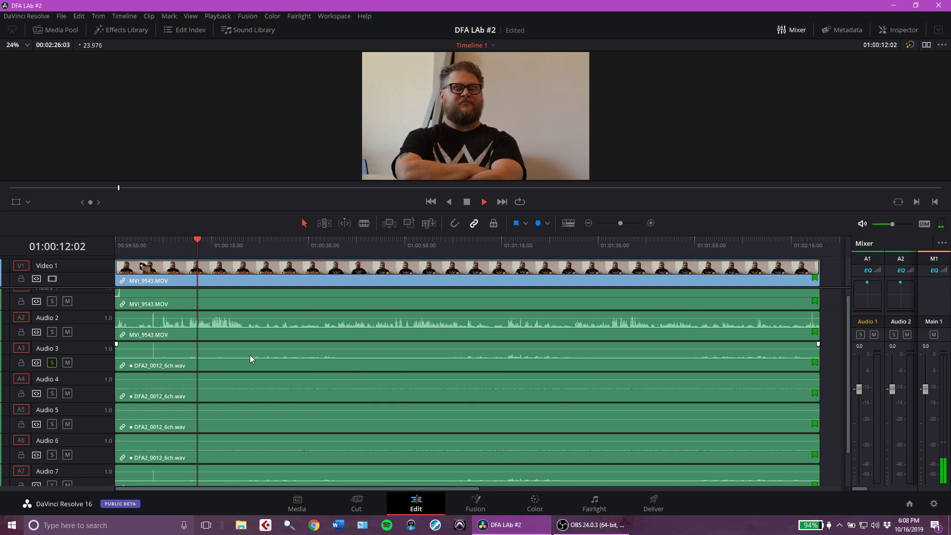
key(space)
Turn off solo on Audio 3 and examine the DFA2_0012_6ch.wav tracks down to Audio 8 along the clip
scroll(138, 396, down, 2)
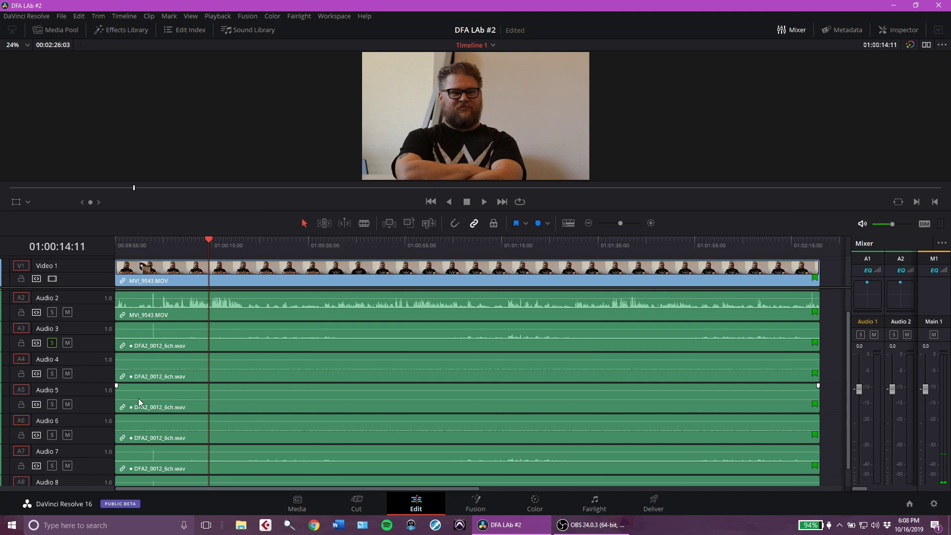
scroll(238, 352, up, 1)
scroll(254, 335, up, 1)
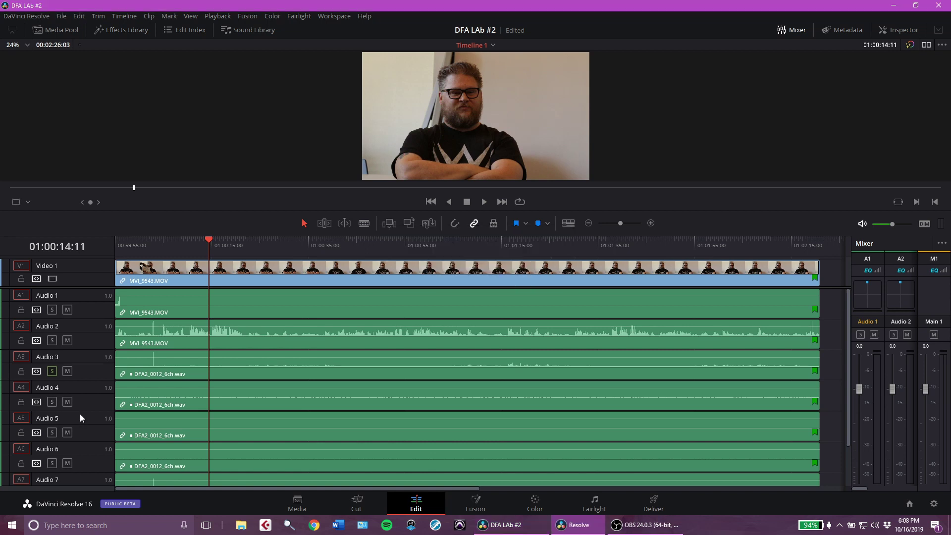
scroll(79, 414, down, 2)
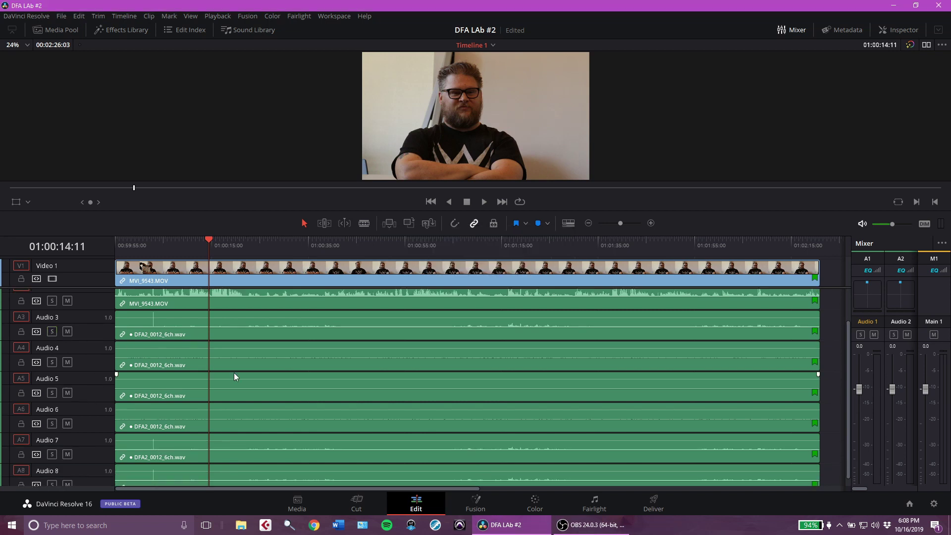
scroll(194, 358, down, 1)
click(169, 450)
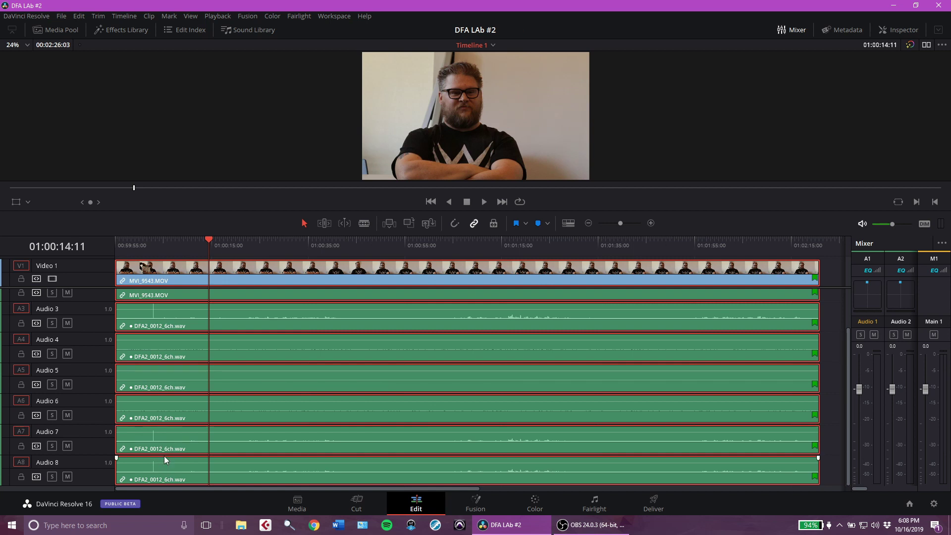
click(328, 246)
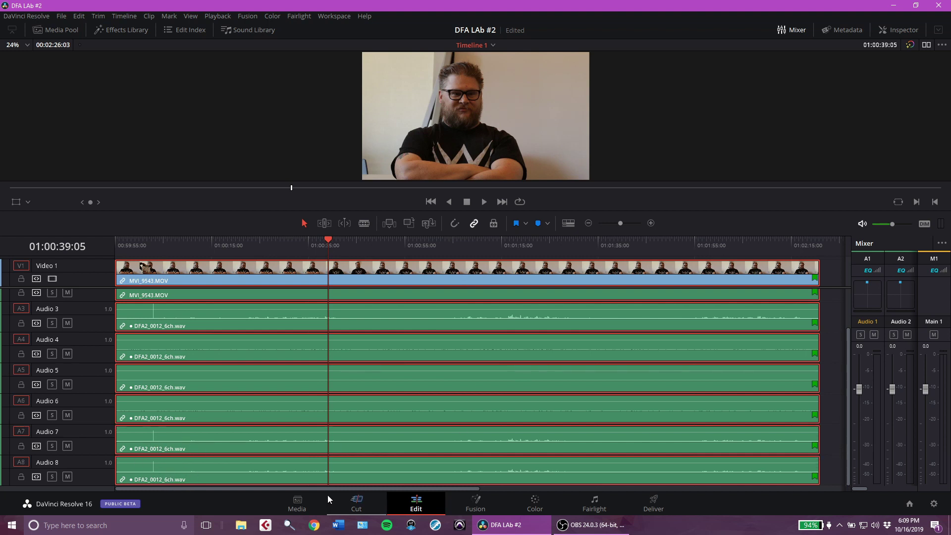
drag(323, 489, 372, 490)
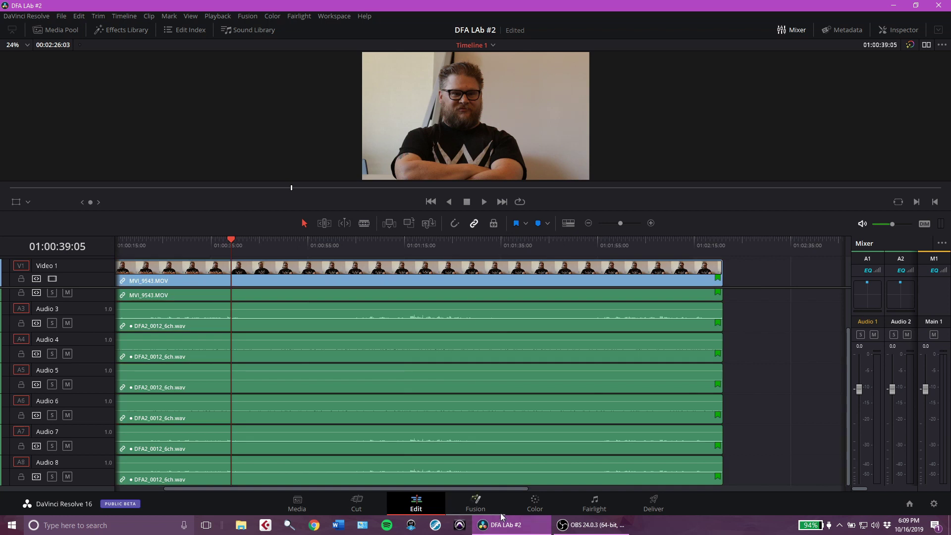
drag(445, 490, 366, 490)
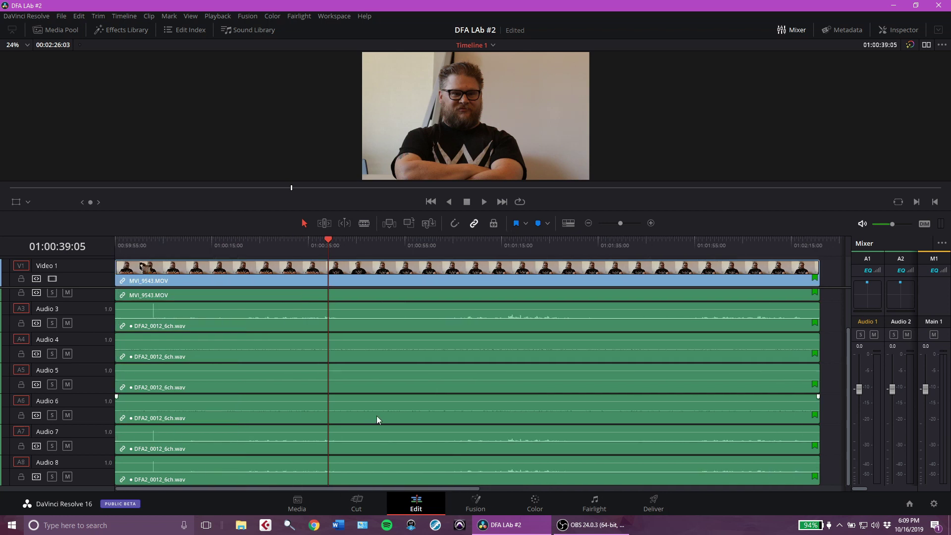
scroll(376, 416, up, 2)
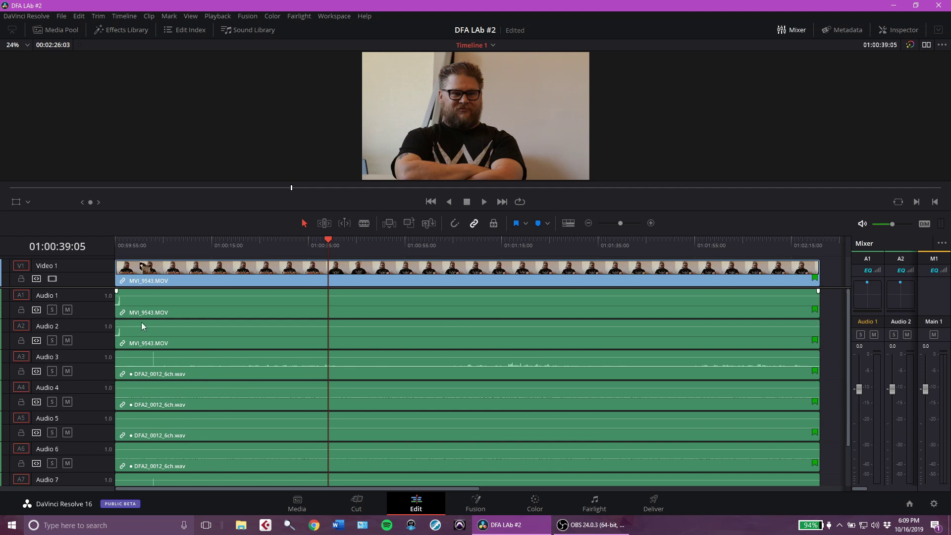
Zoom the timeline in on the slate clap near 01:00:03:00 and compare the waveform spikes across the audio tracks
click(153, 244)
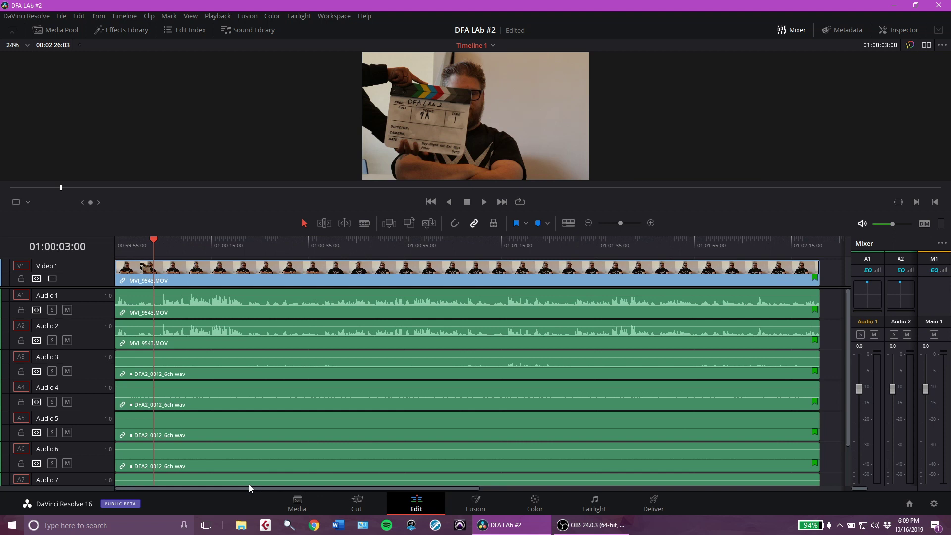
click(143, 242)
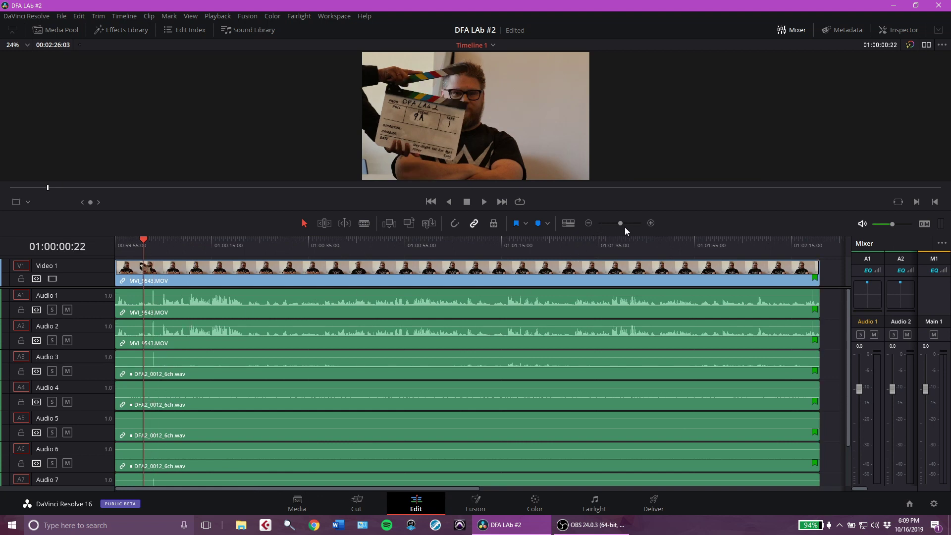
drag(622, 223, 634, 227)
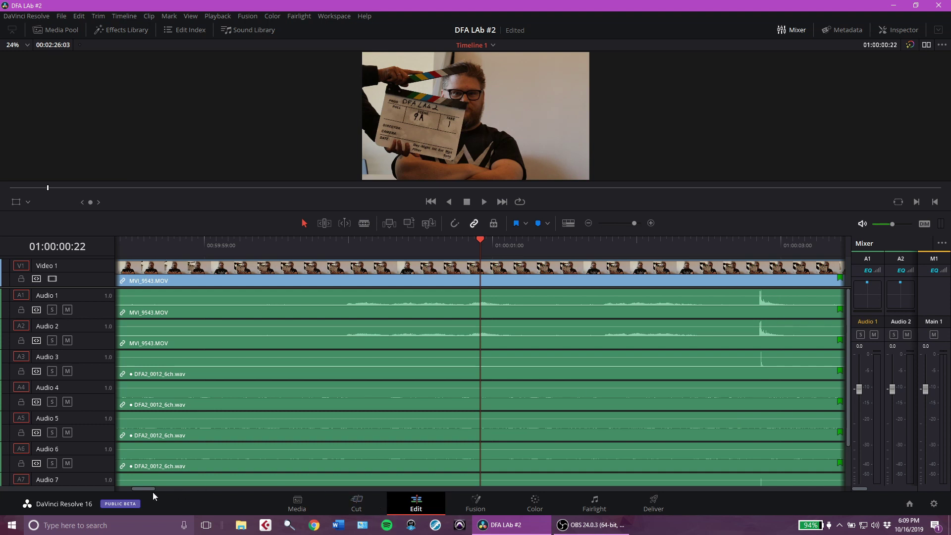
drag(150, 489, 160, 487)
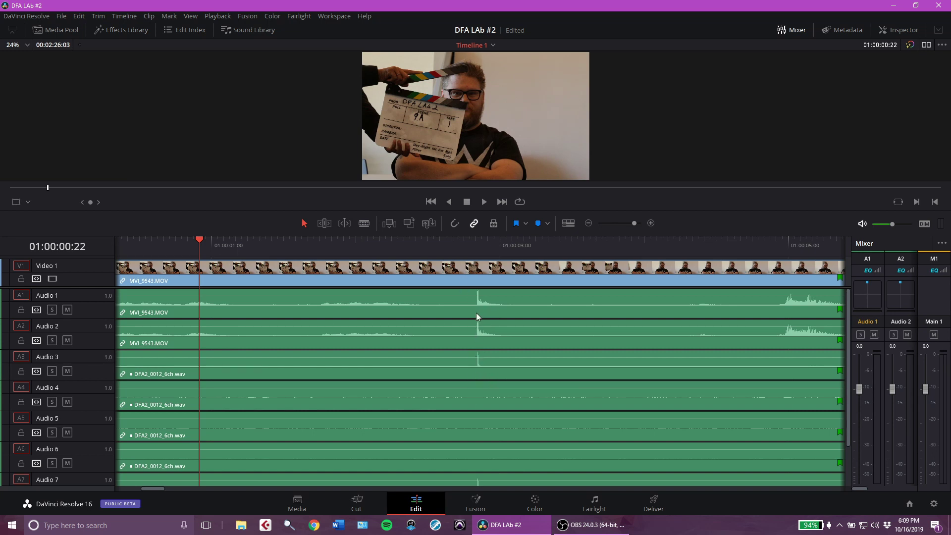
Play the slate clap twice with all tracks audible to check the sync of the camera and recorder sound
click(465, 248)
key(space)
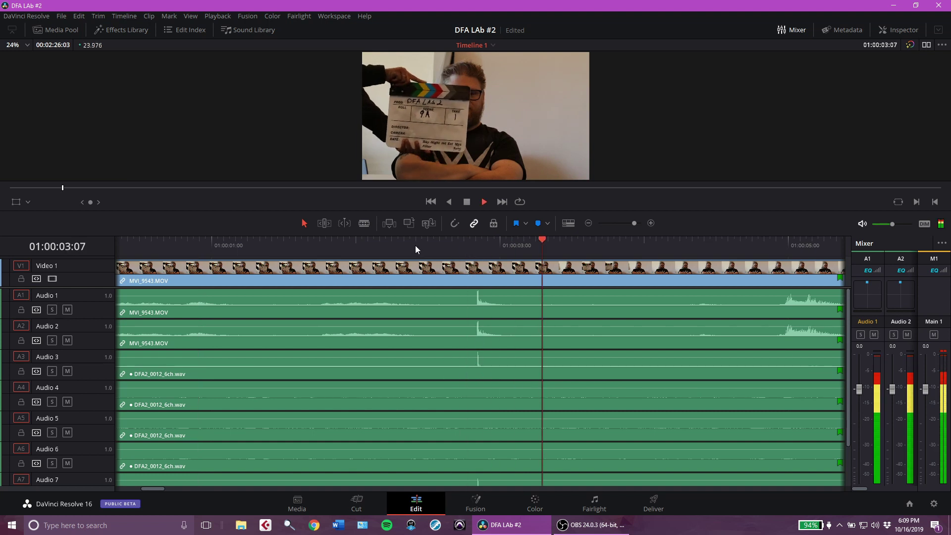
key(space)
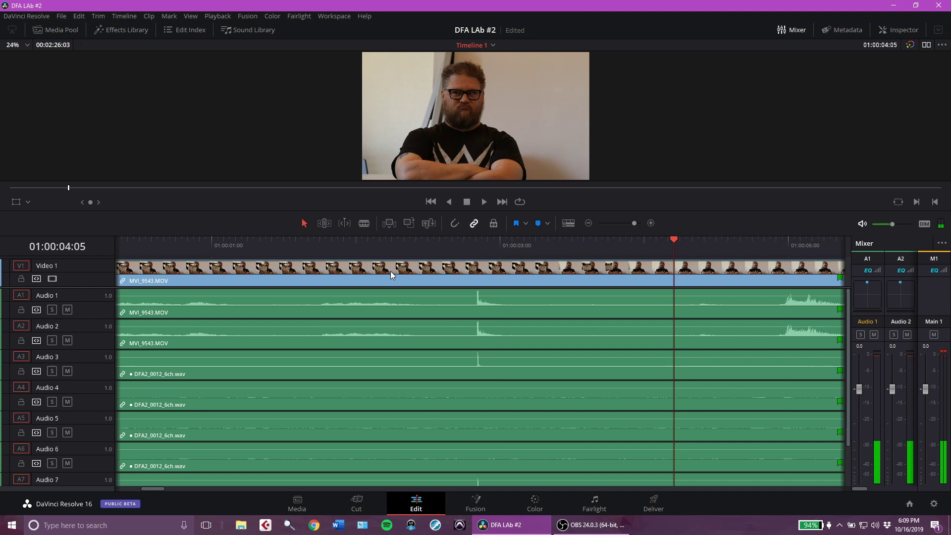
click(311, 243)
key(space)
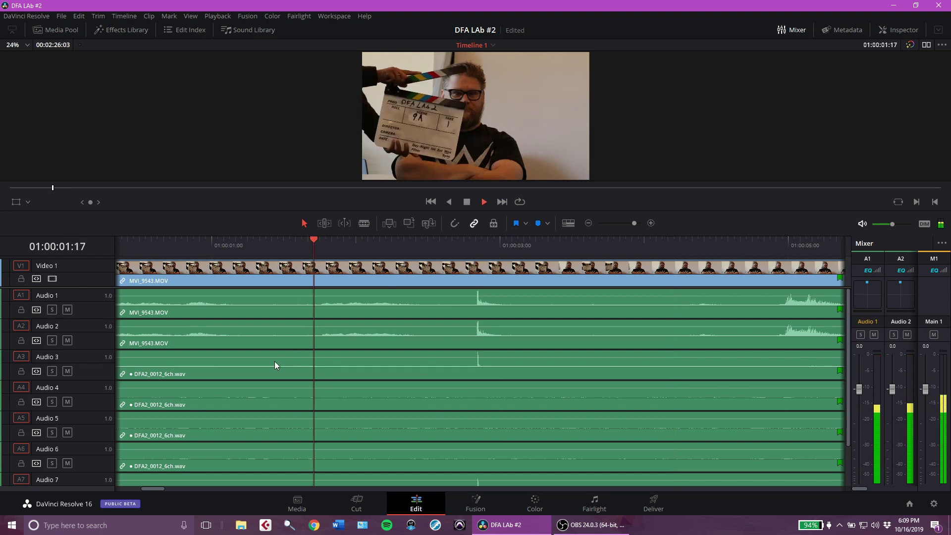
key(space)
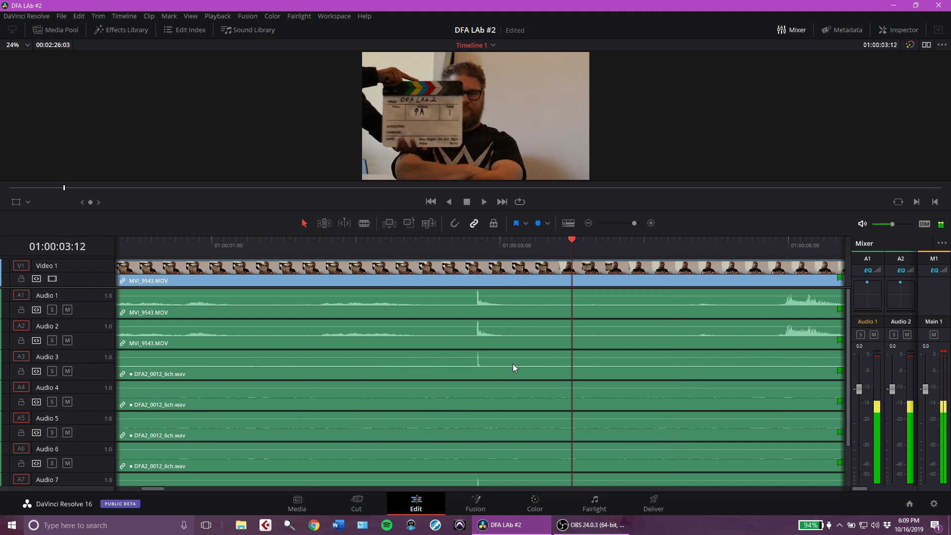
Play the part following the slate clap, from about 01:00:05:00, to hear the combined tracks
click(789, 249)
key(space)
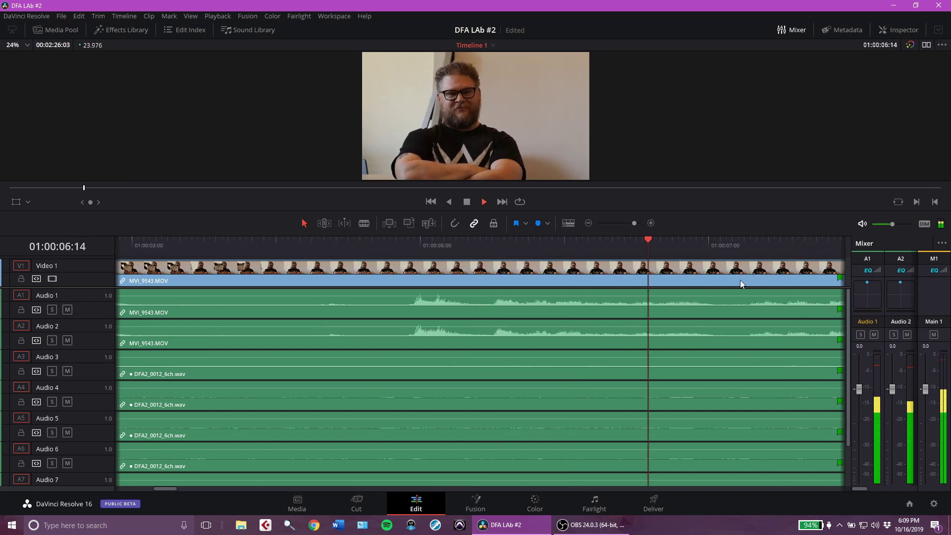
key(space)
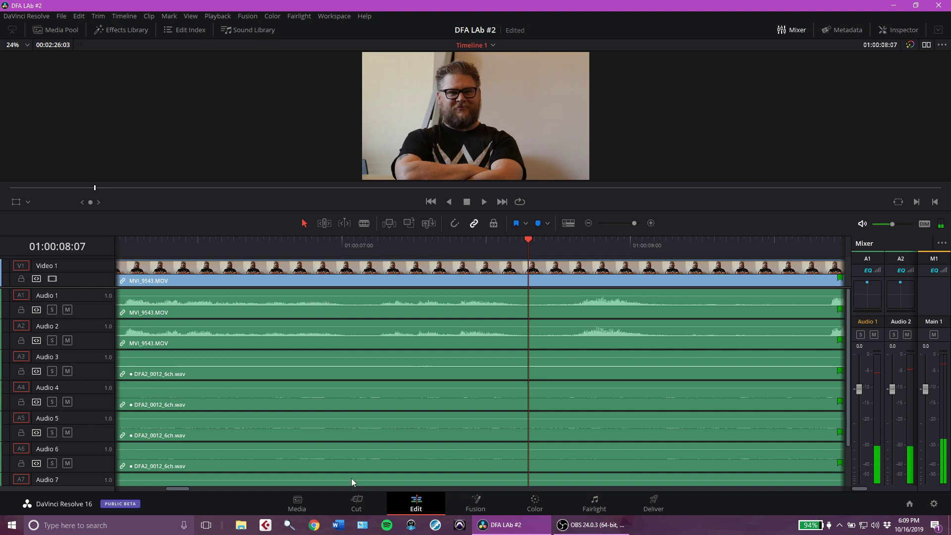
Return to the start of the timeline and turn off linked selection for its clips
drag(174, 488, 107, 497)
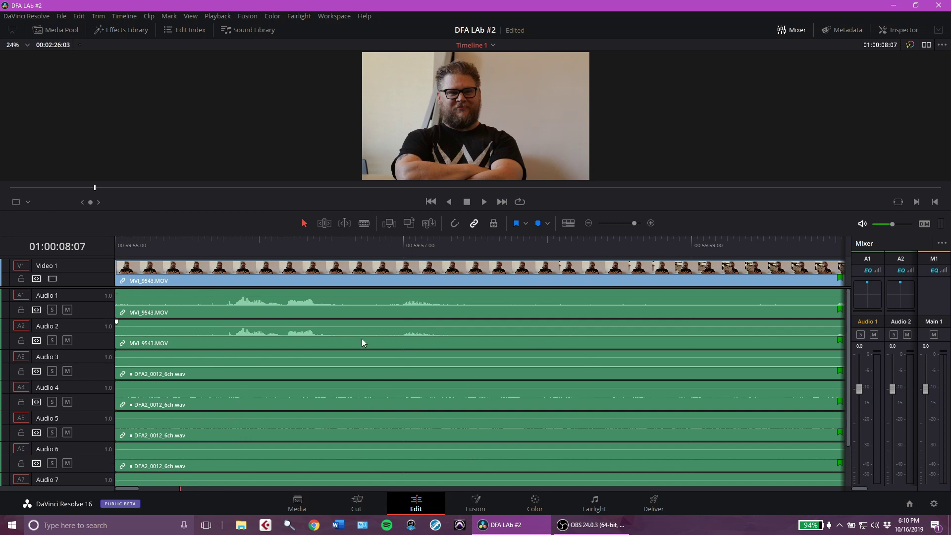
scroll(403, 423, down, 1)
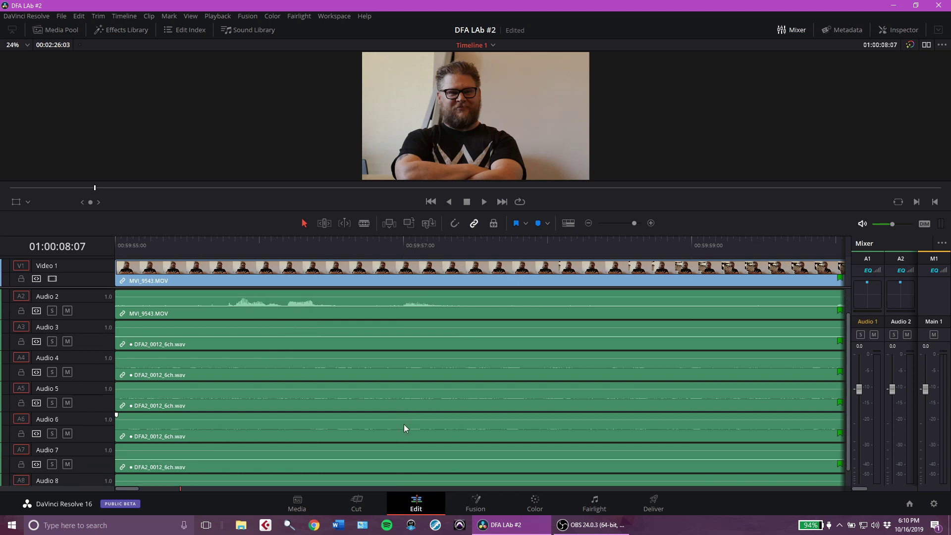
scroll(318, 319, up, 1)
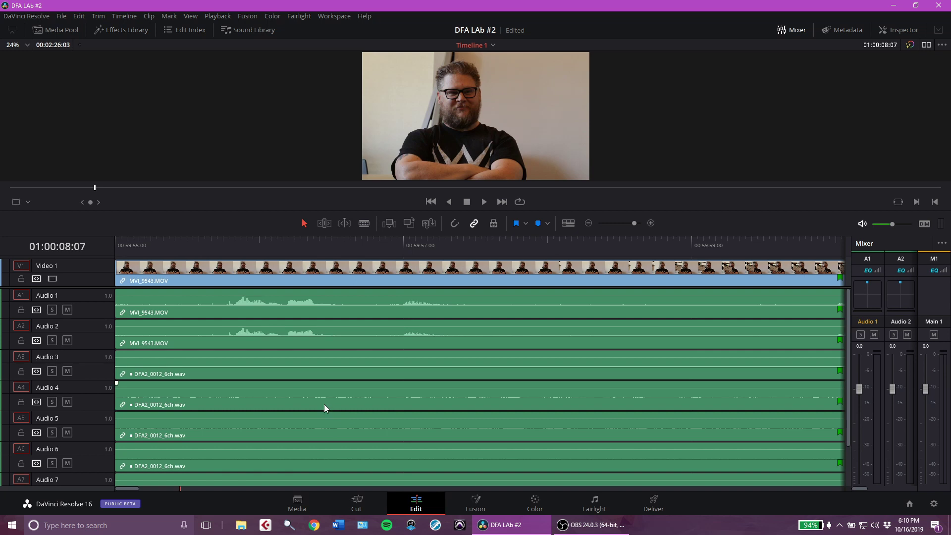
click(288, 333)
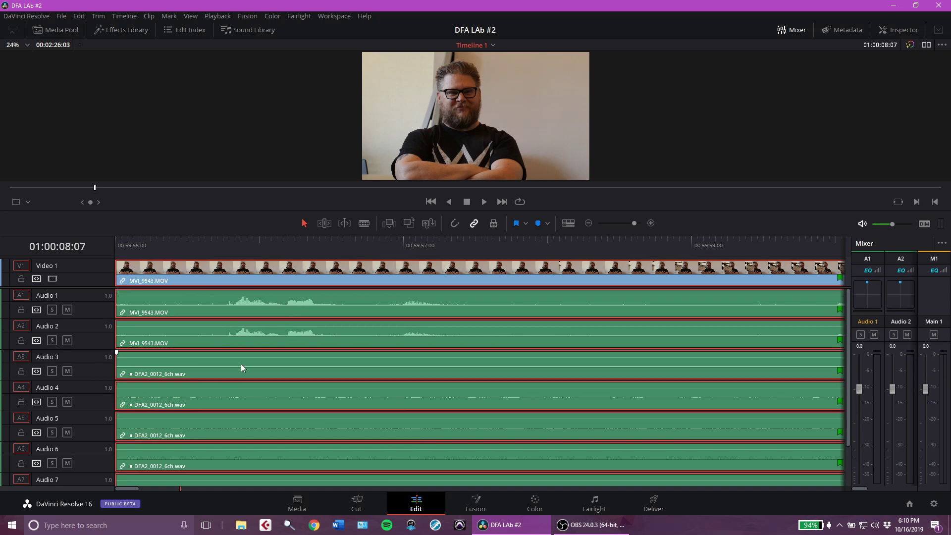
click(474, 223)
Place the playhead at 00:59:56:00 and select the audio clips on Audio 2 and Audio 3 individually
click(258, 245)
scroll(548, 380, down, 2)
scroll(562, 396, right, 5)
scroll(574, 391, right, 6)
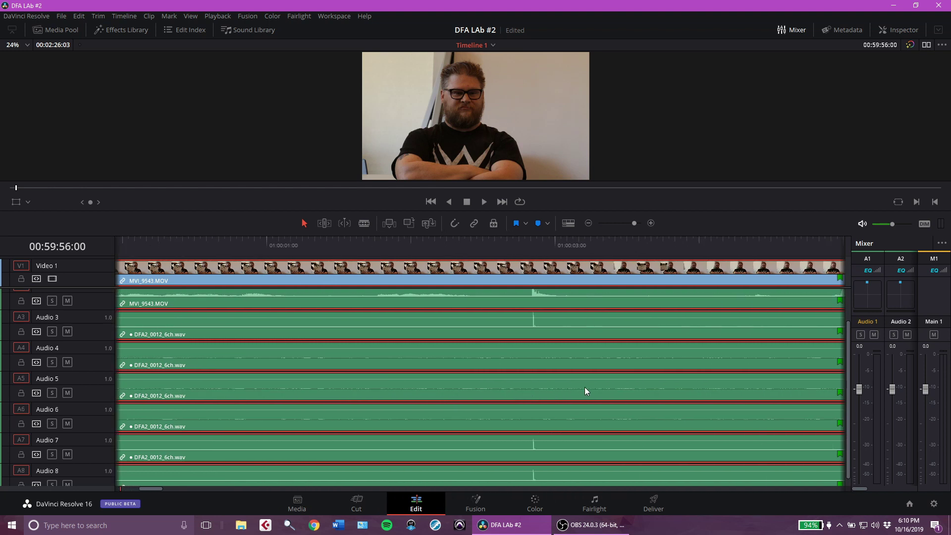
drag(634, 221, 617, 222)
click(529, 353)
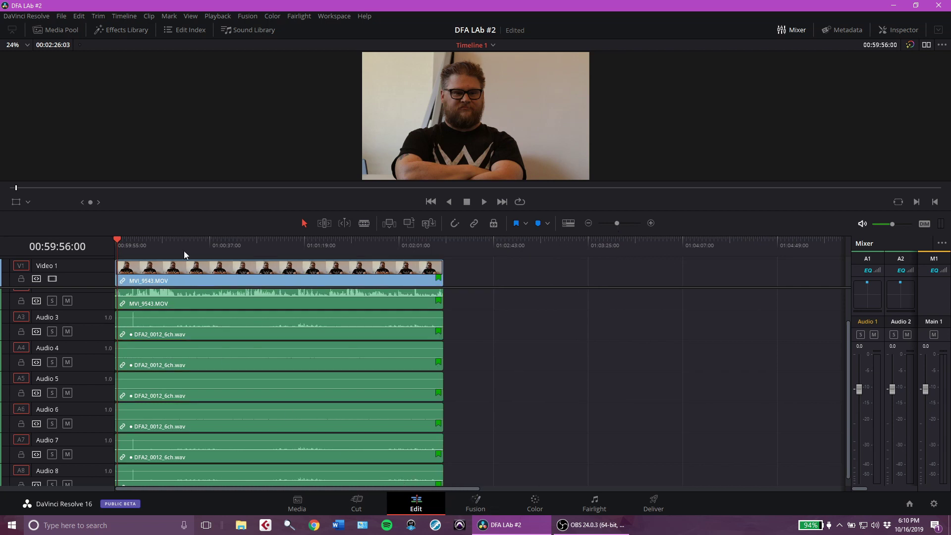
drag(609, 223, 625, 223)
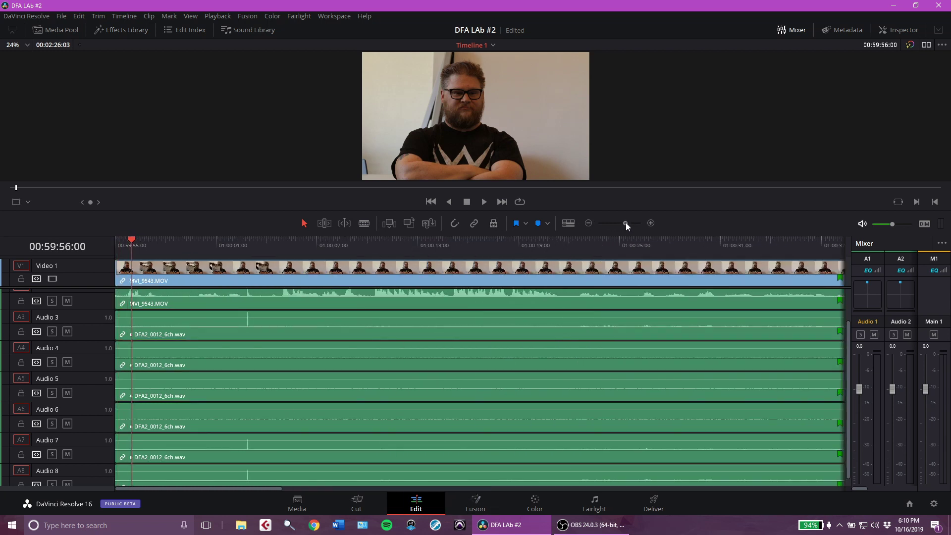
click(278, 334)
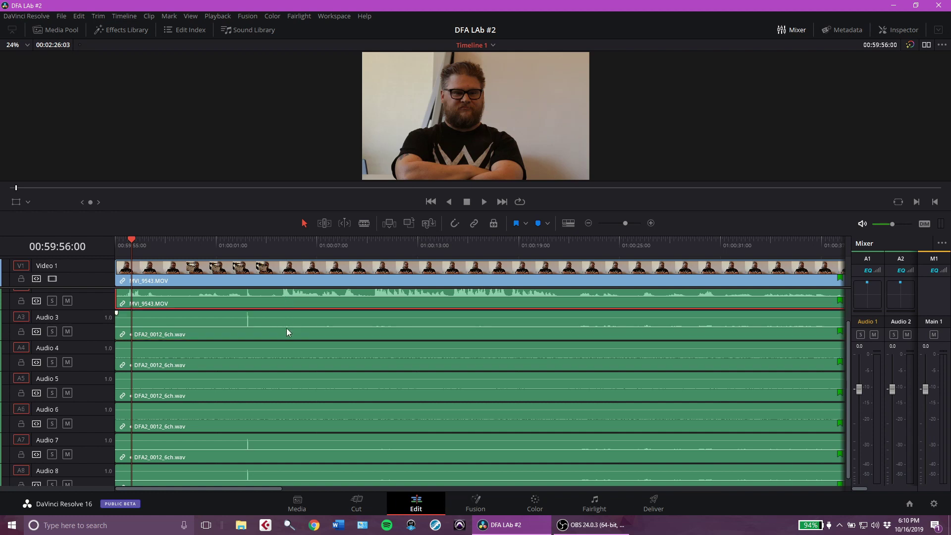
scroll(318, 318, up, 1)
scroll(319, 315, up, 1)
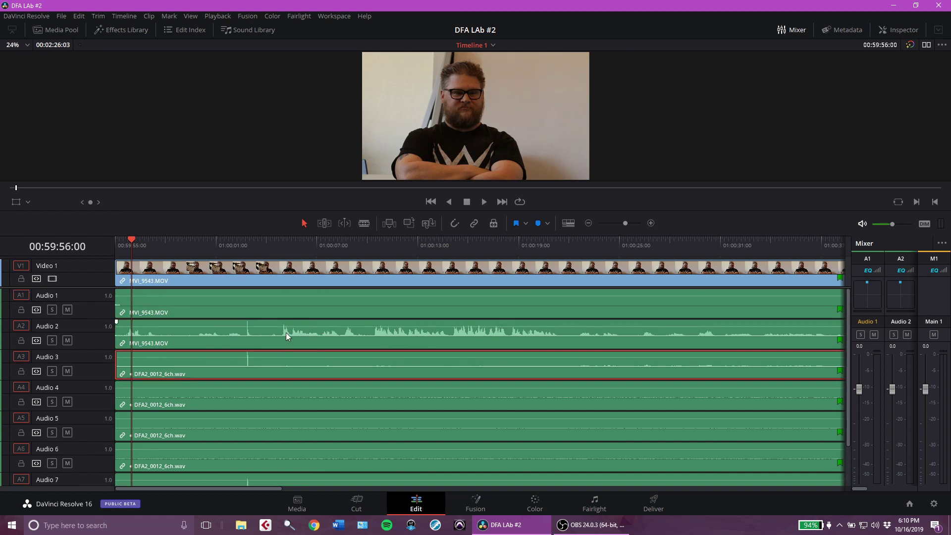
Mute the two camera sound tracks, Audio 1 and Audio 2
click(297, 343)
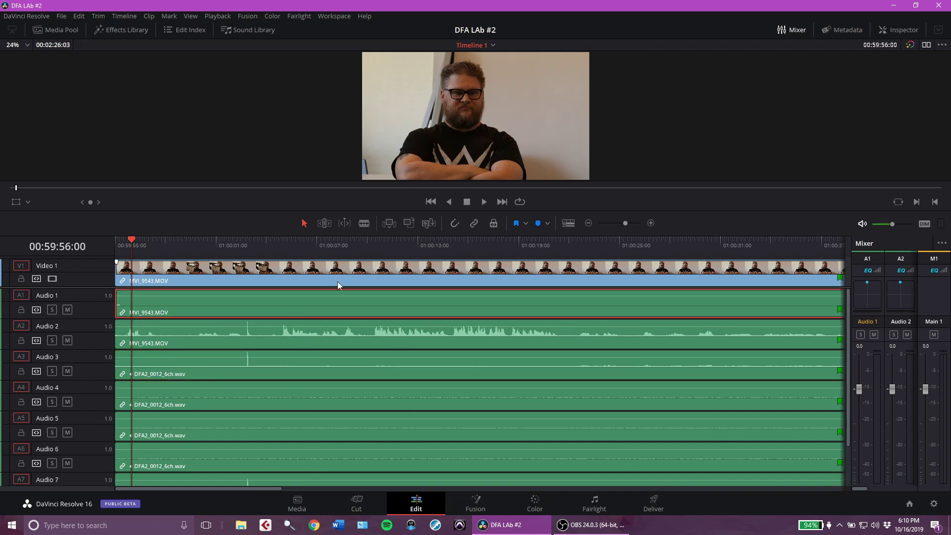
click(67, 309)
click(67, 340)
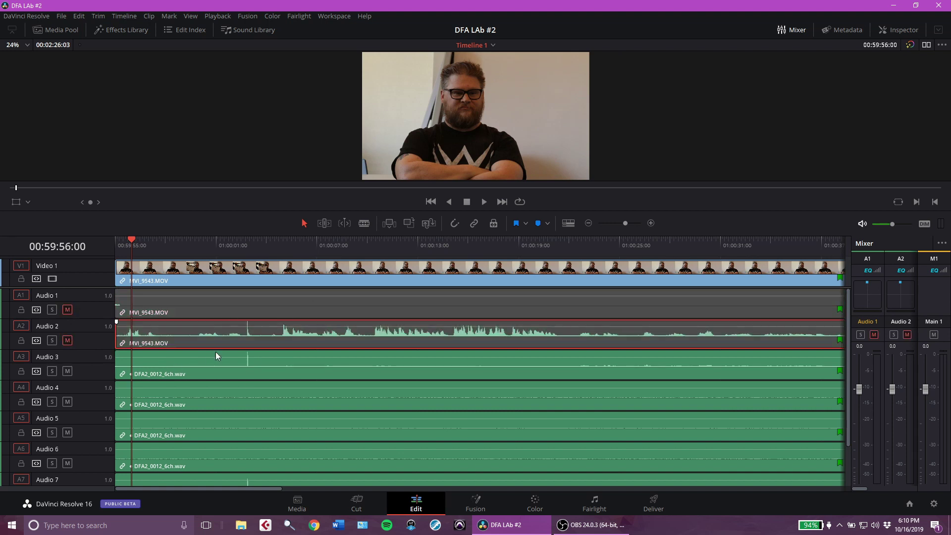
Disable the recorder clips on Audio 7 and Audio 8, with the playhead placed at 01:00:01:19
click(339, 246)
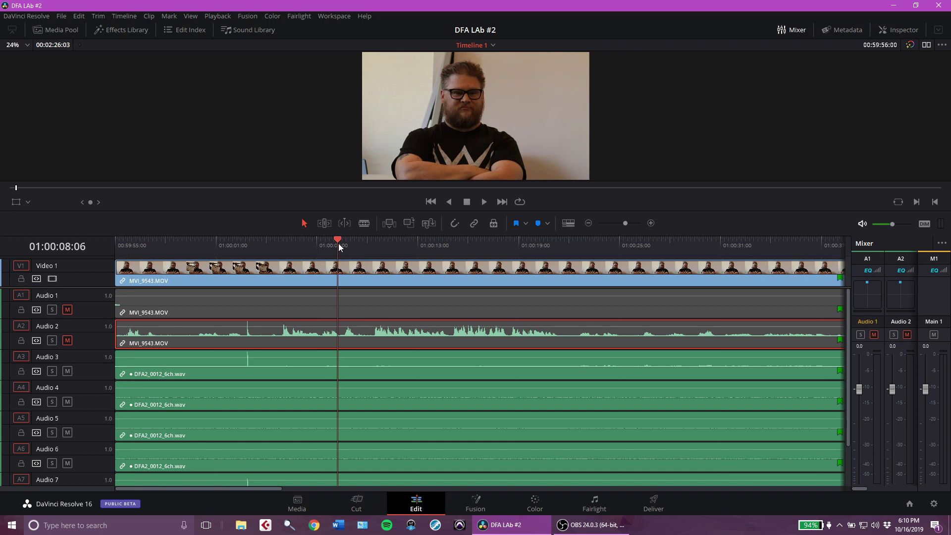
click(230, 248)
scroll(223, 381, down, 3)
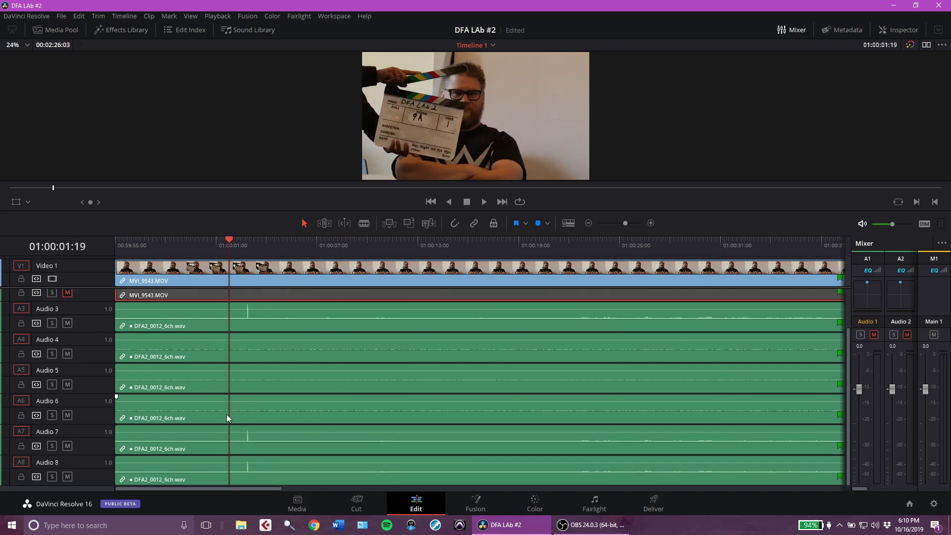
click(269, 445)
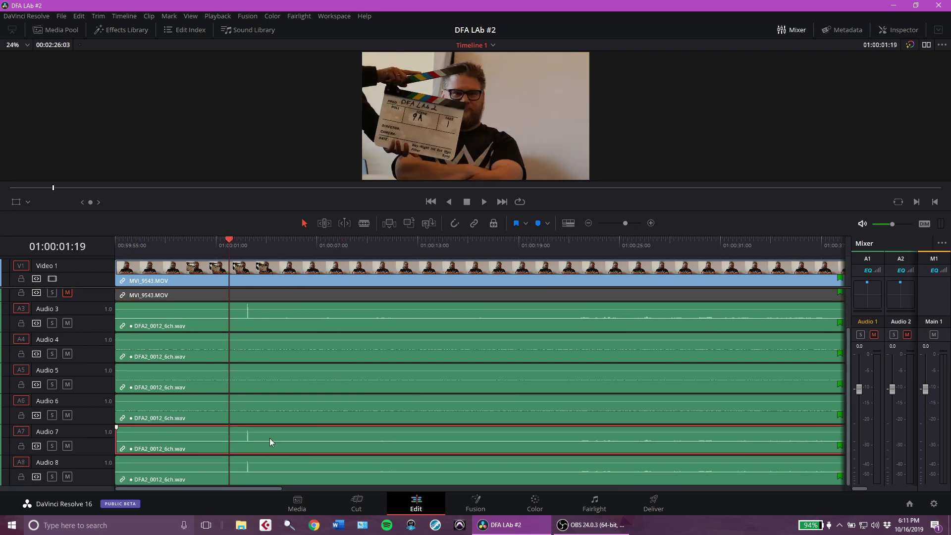
click(273, 469)
click(260, 444)
ctrl+click(266, 476)
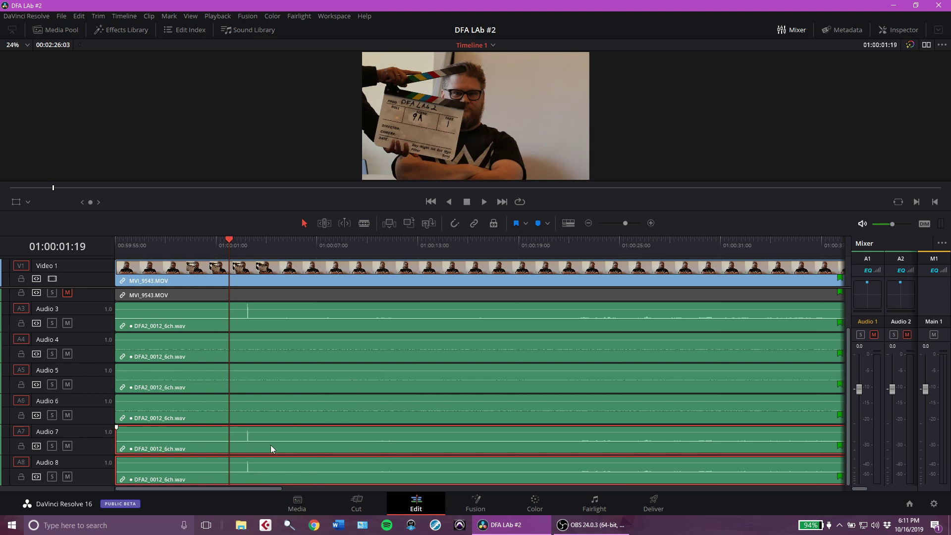
key(d)
Disable the recorder clips on Audio 4, Audio 5 and Audio 6, leaving the Audio 3 clip enabled
scroll(299, 455, up, 3)
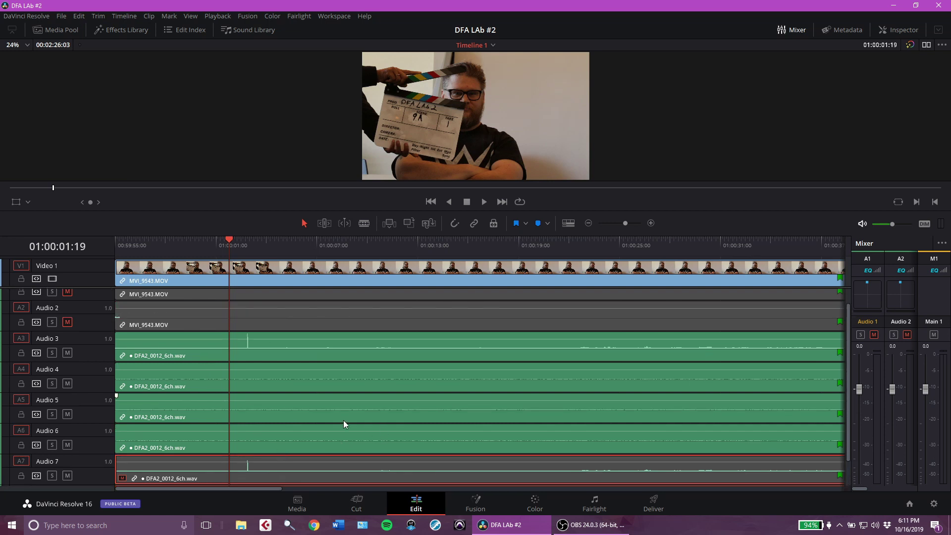
click(244, 440)
click(250, 410)
click(255, 375)
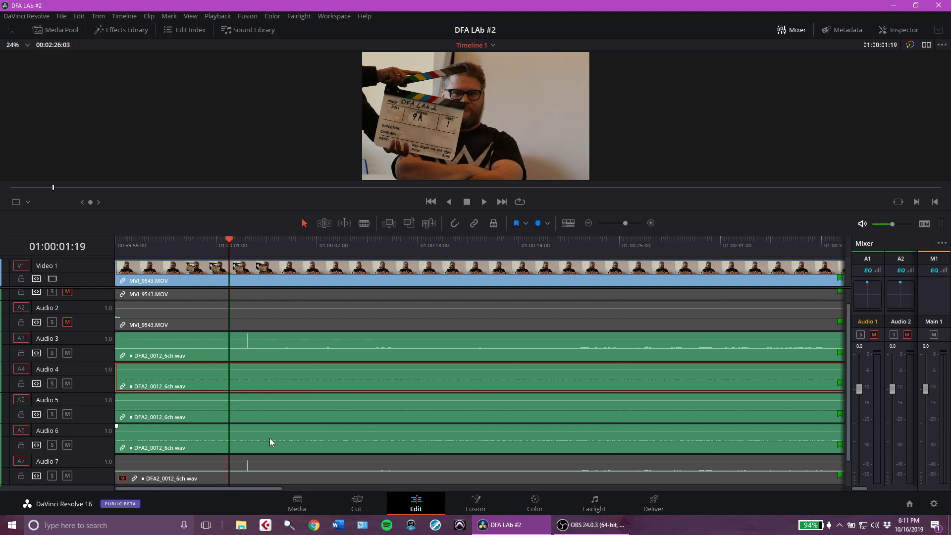
mouse_move(268, 432)
mouse_down()
mouse_move(268, 417)
mouse_move(268, 446)
mouse_up()
click(287, 344)
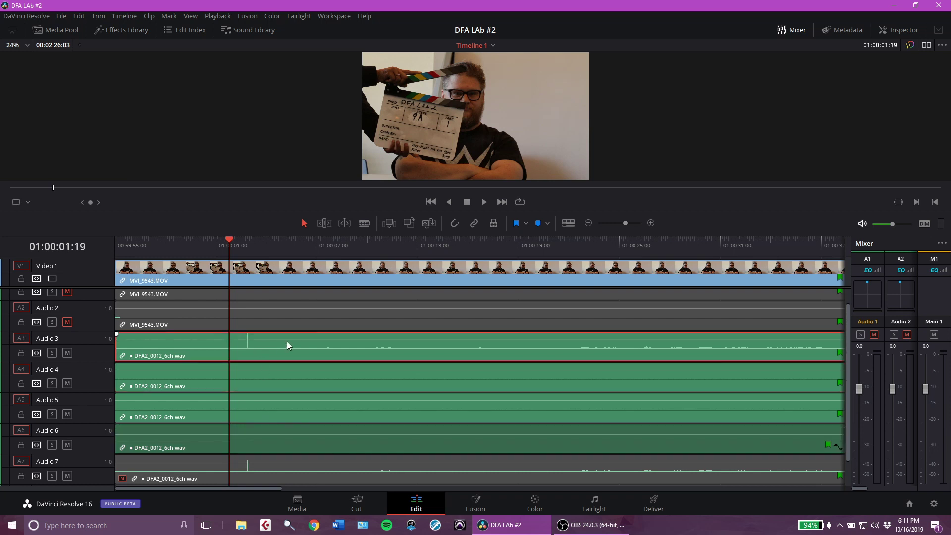
click(263, 377)
shift+click(267, 444)
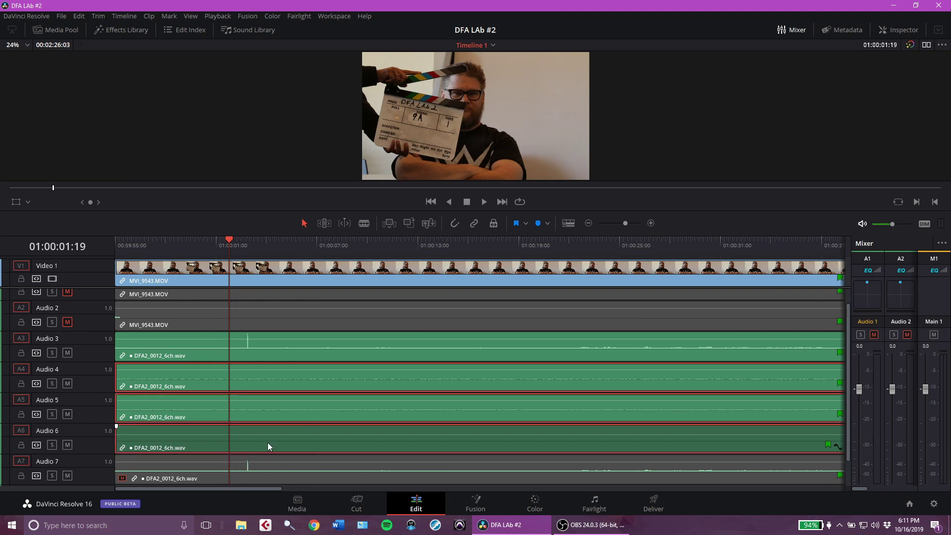
key(d)
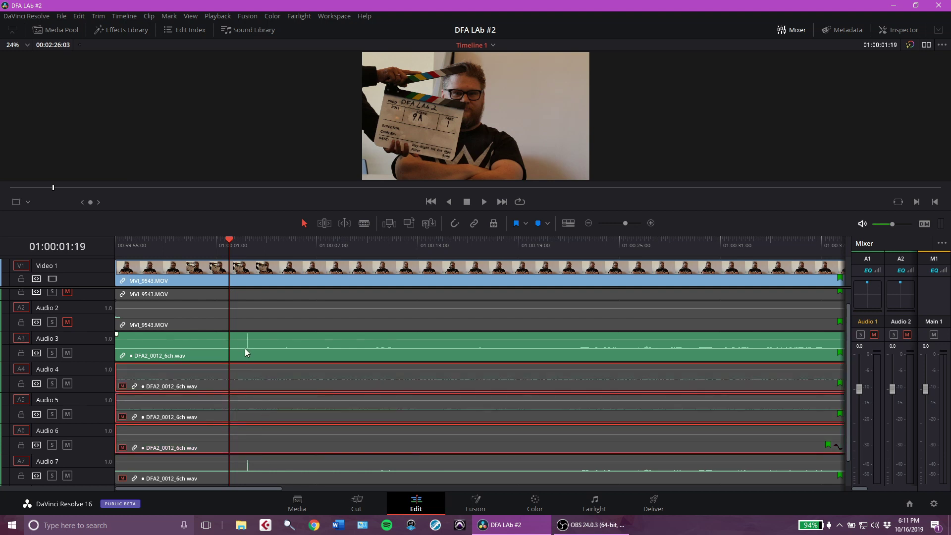
Widen the mixer to show four audio tracks and play the timeline from 01:00:01:10
click(222, 245)
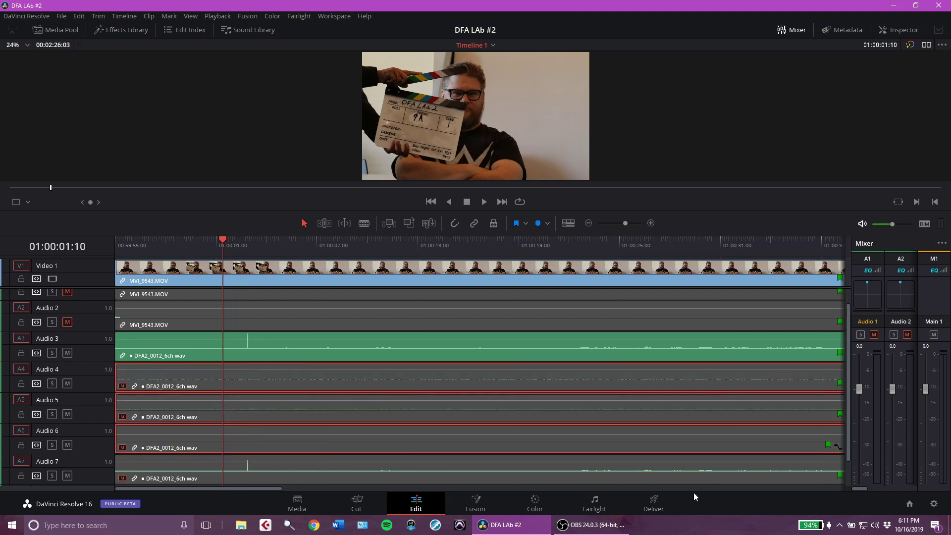
drag(848, 468, 785, 469)
key(space)
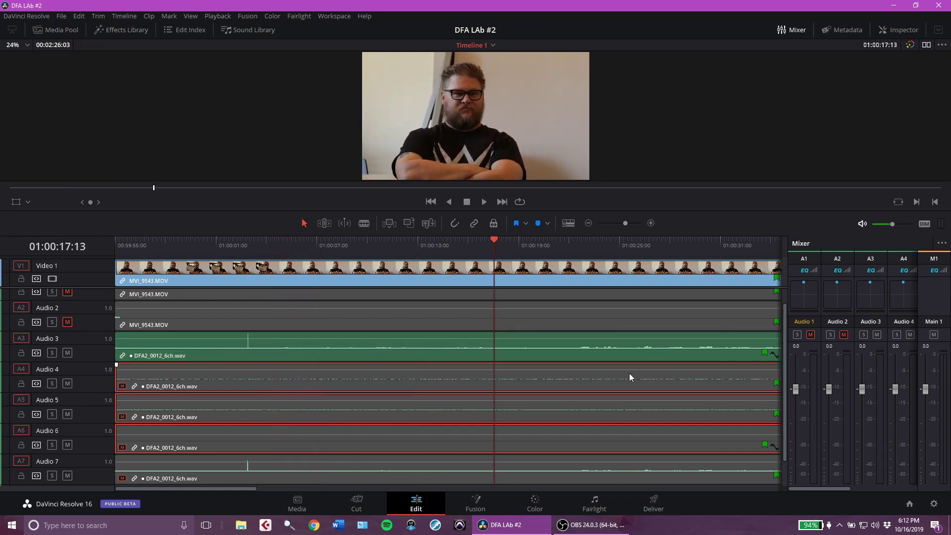
Play the dialogue from about 01:00:21:00 to hear Audio 3 and check its level in the mixer
click(571, 240)
click(579, 242)
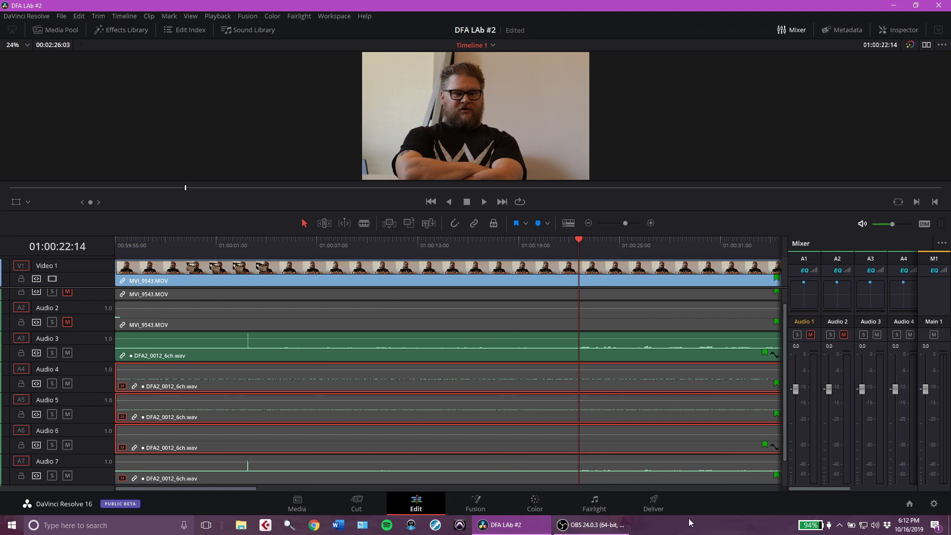
click(555, 239)
key(space)
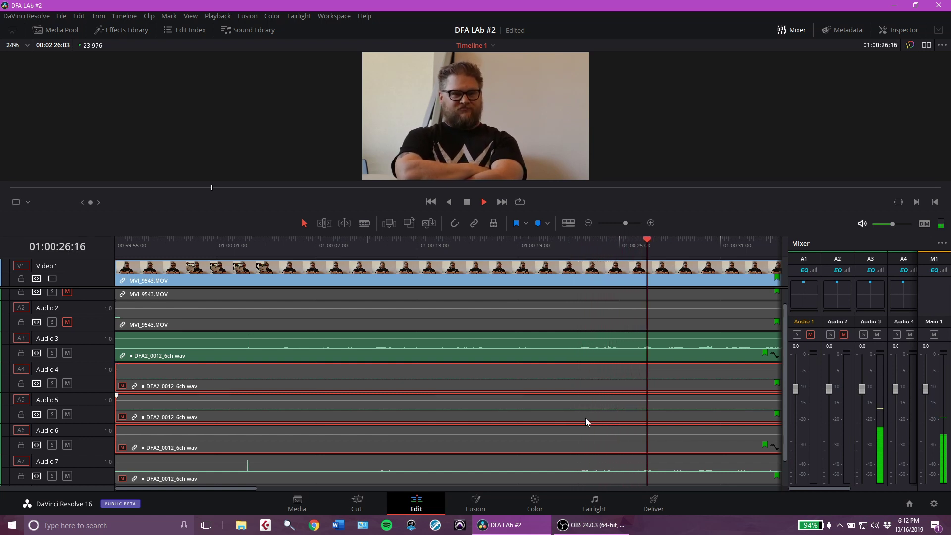
key(space)
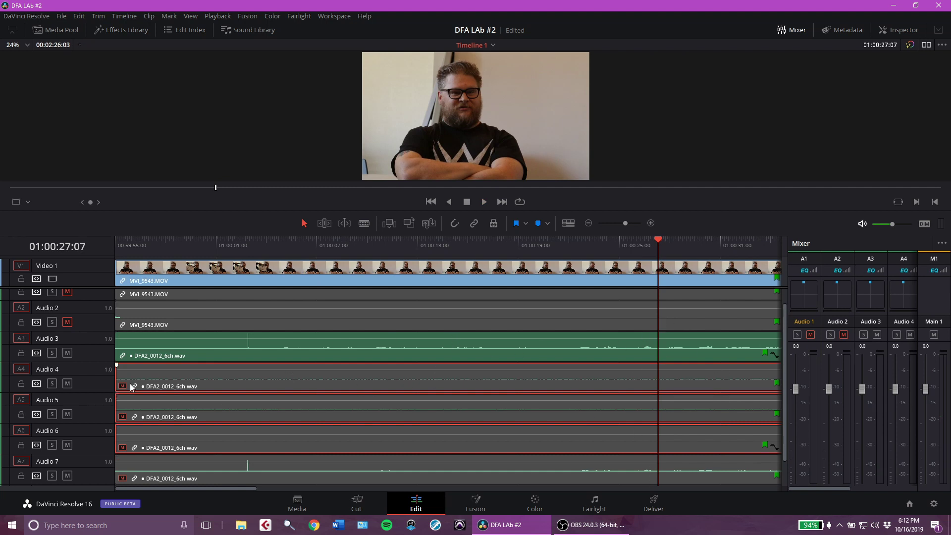
Raise the volume of the recorder clip on Audio 3 and make its track taller
click(304, 357)
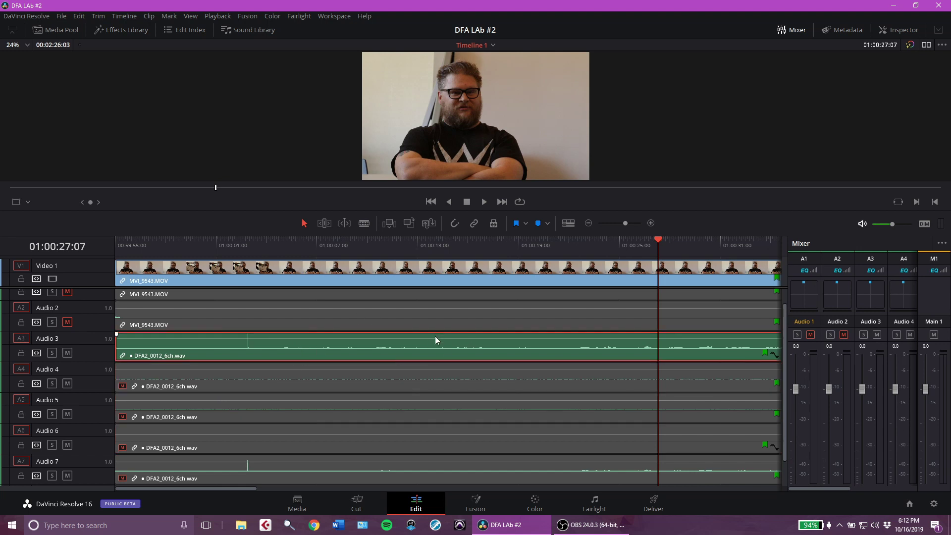
drag(435, 337, 434, 339)
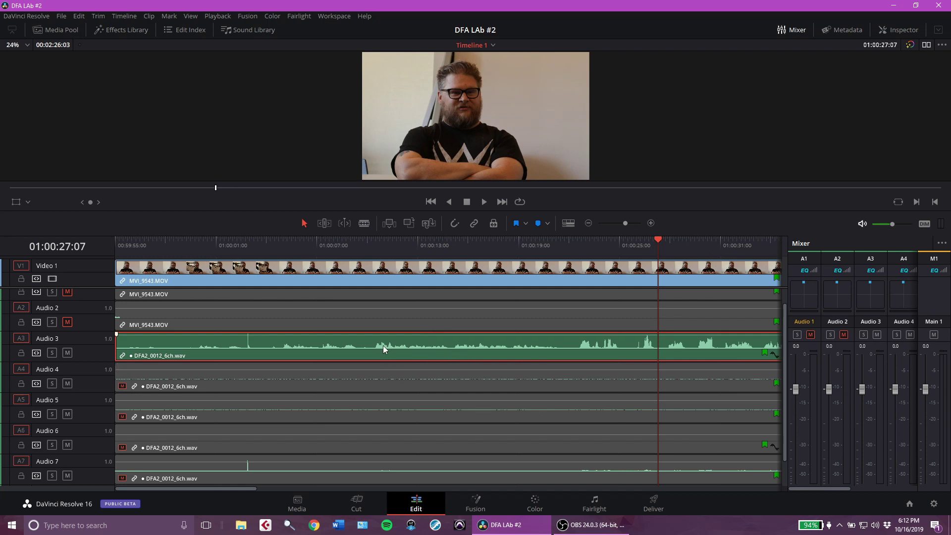
click(385, 246)
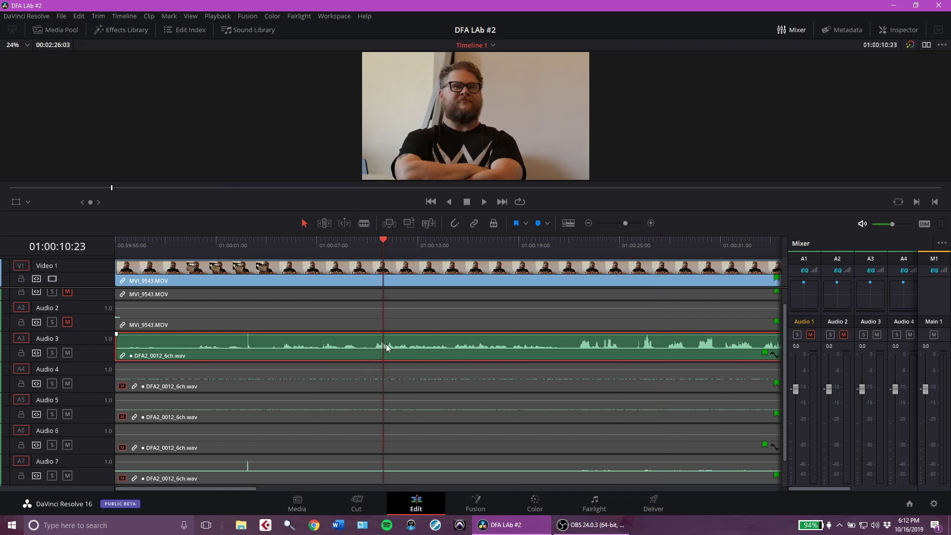
drag(109, 360, 112, 412)
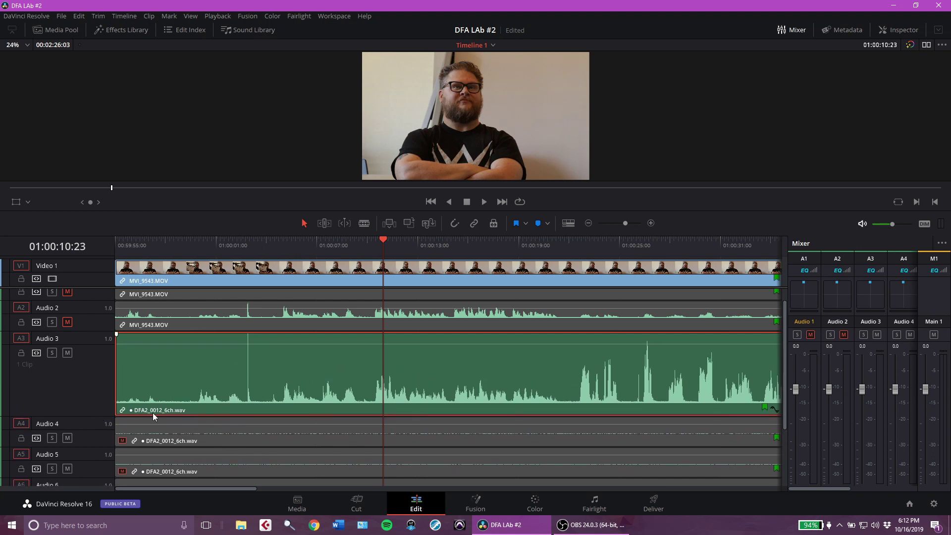
Save the project and play the dialogue from about 01:00:22:00 to check the raised Audio 3 level
key(ctrl+s)
click(575, 243)
key(space)
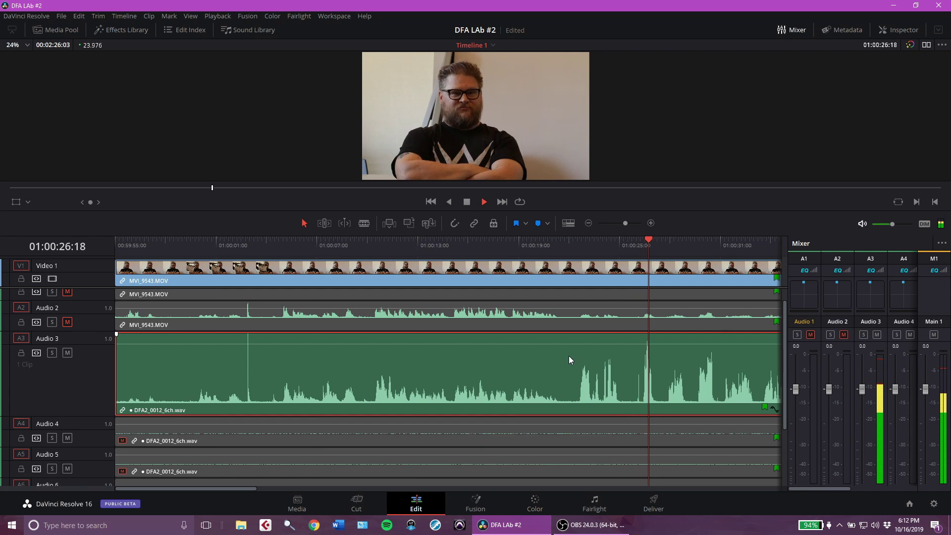
key(space)
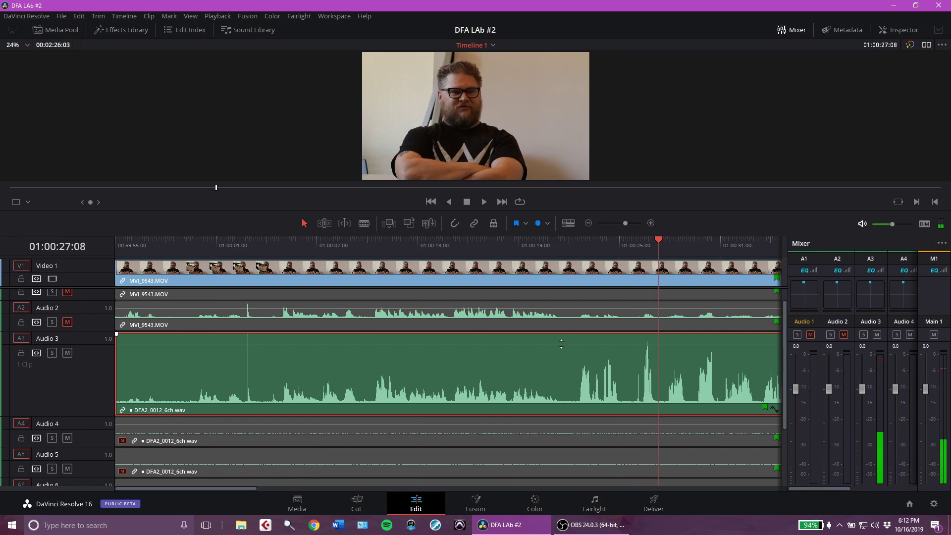
Lower the Audio 3 clip's volume to about 11.92 dB and play from about 01:00:22:00 to check the level
drag(559, 344, 559, 350)
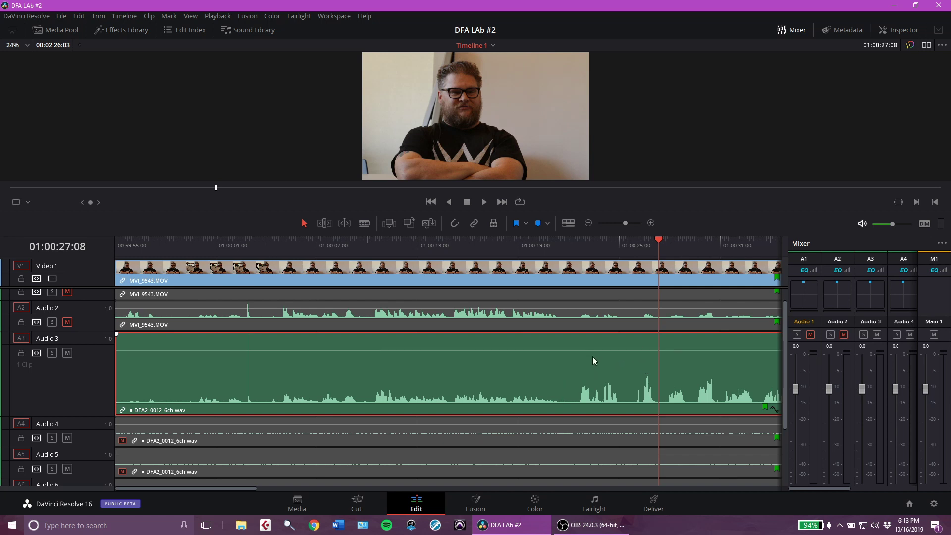
drag(589, 349, 589, 348)
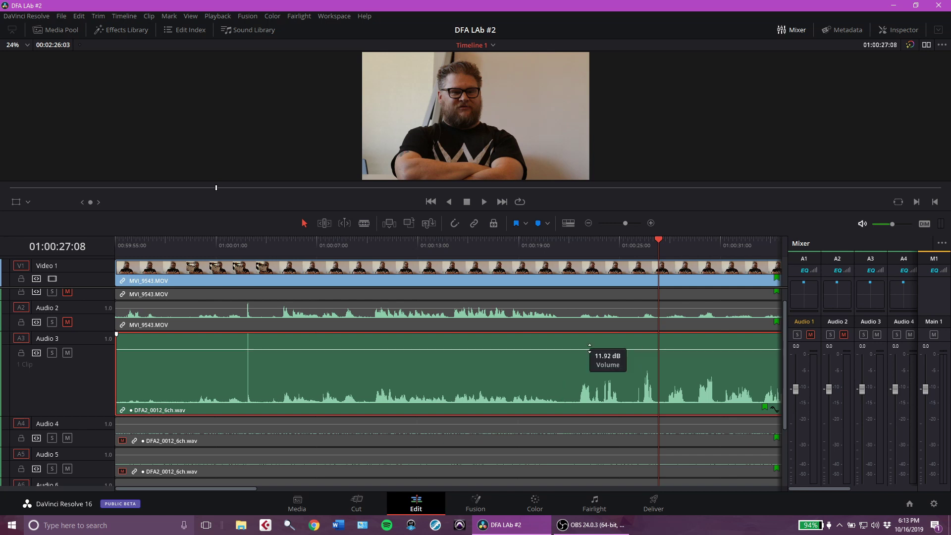
click(576, 245)
key(space)
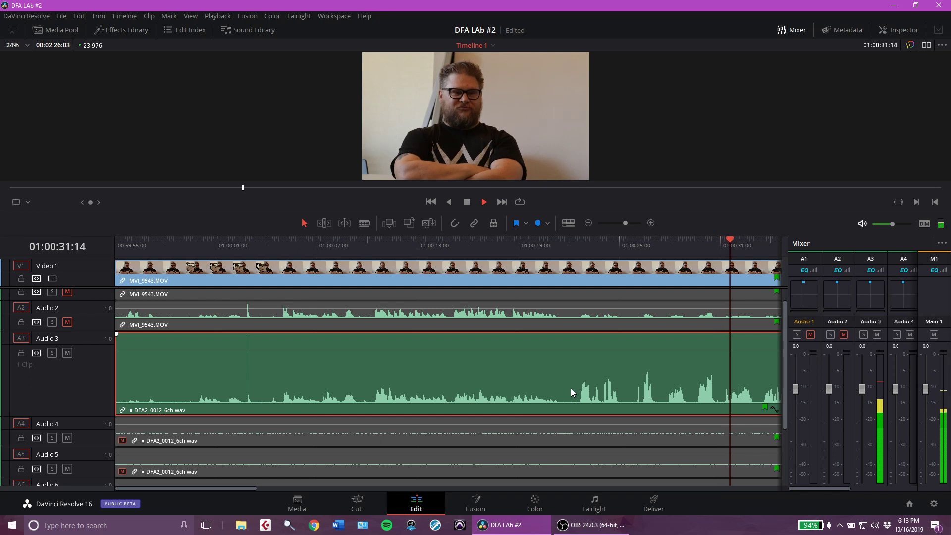
key(space)
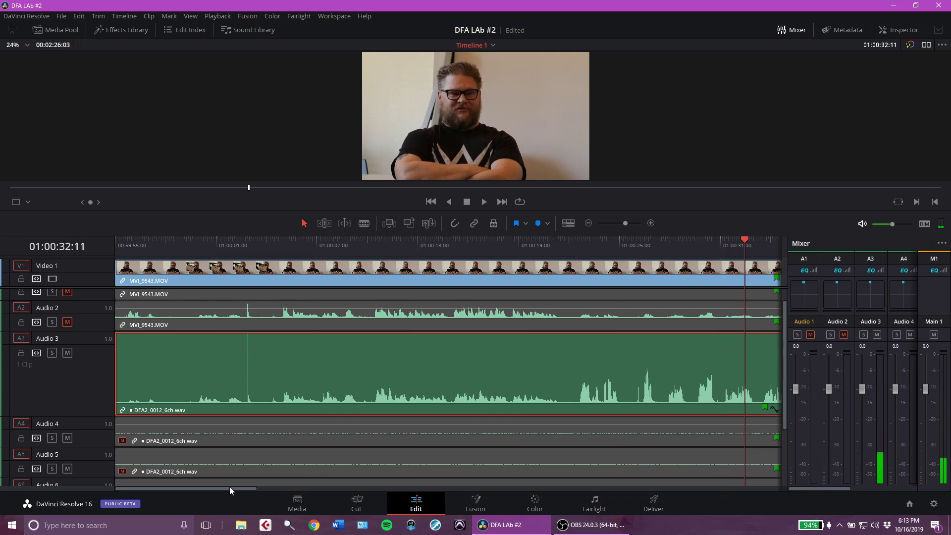
Unmute Audio 1 and Audio 2 and play from 01:00:22:06 to hear the camera sound together with Audio 3
drag(230, 486, 289, 488)
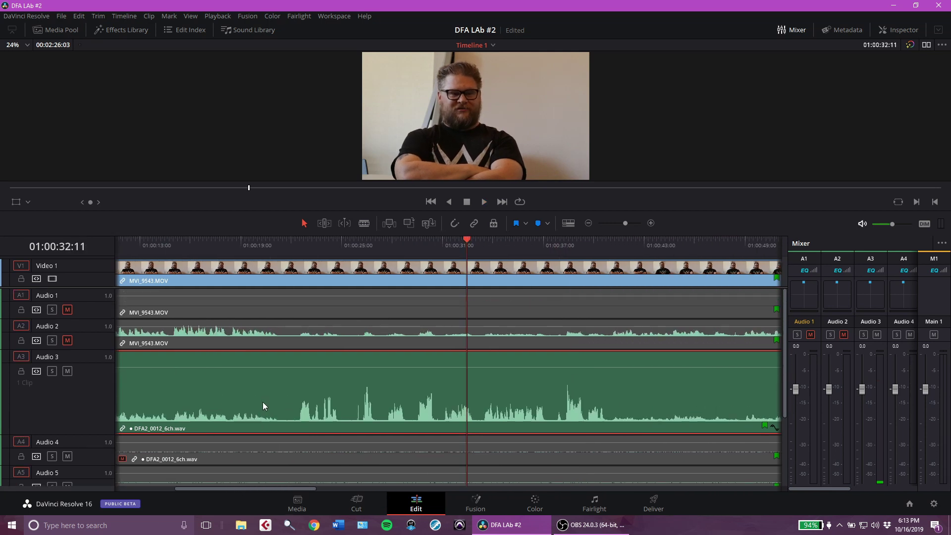
scroll(268, 400, up, 1)
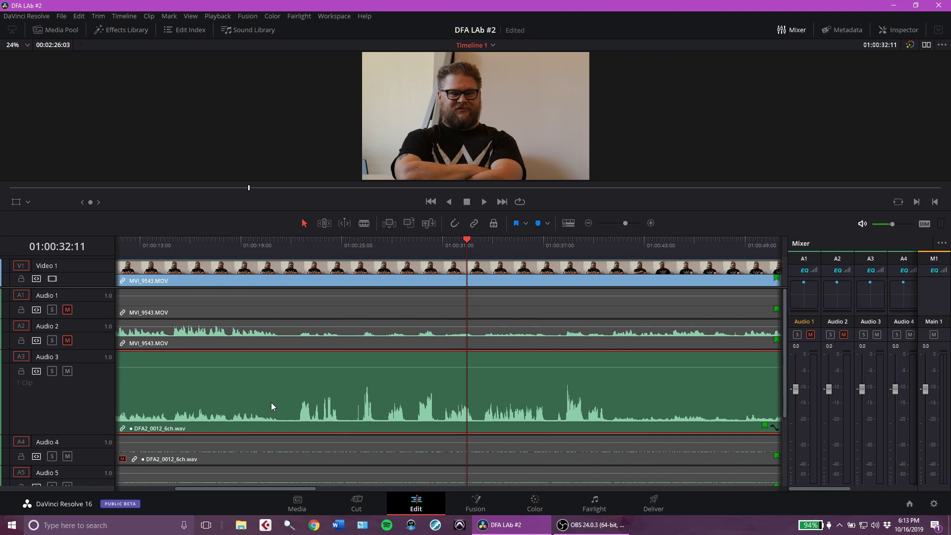
click(70, 339)
click(67, 309)
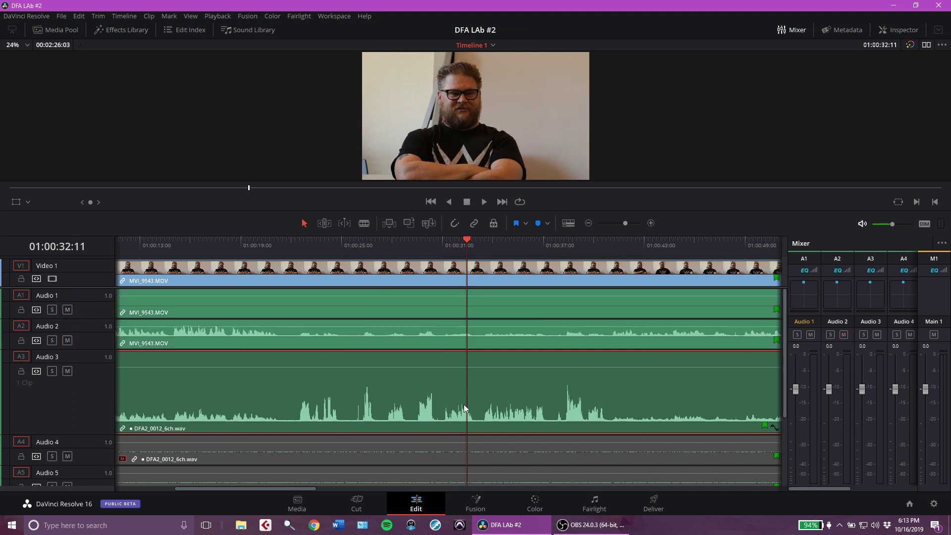
click(295, 241)
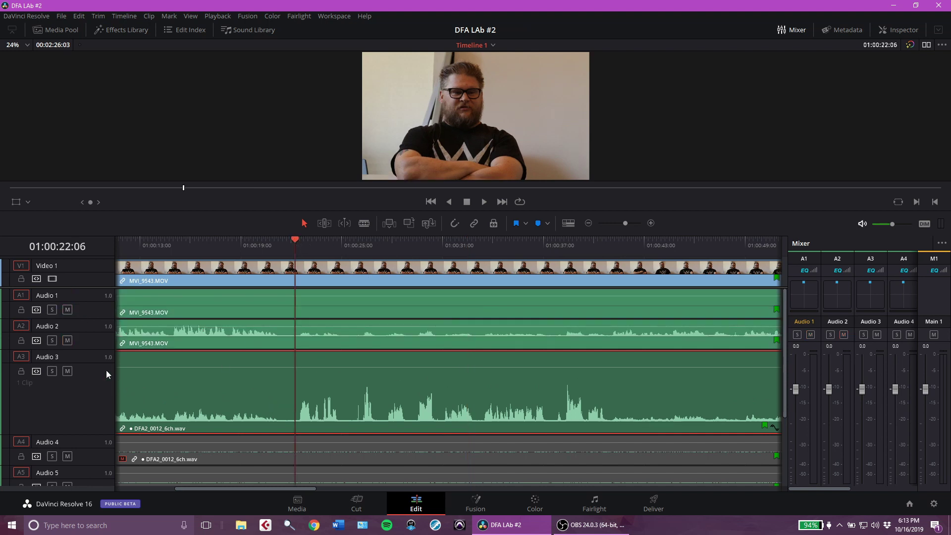
key(space)
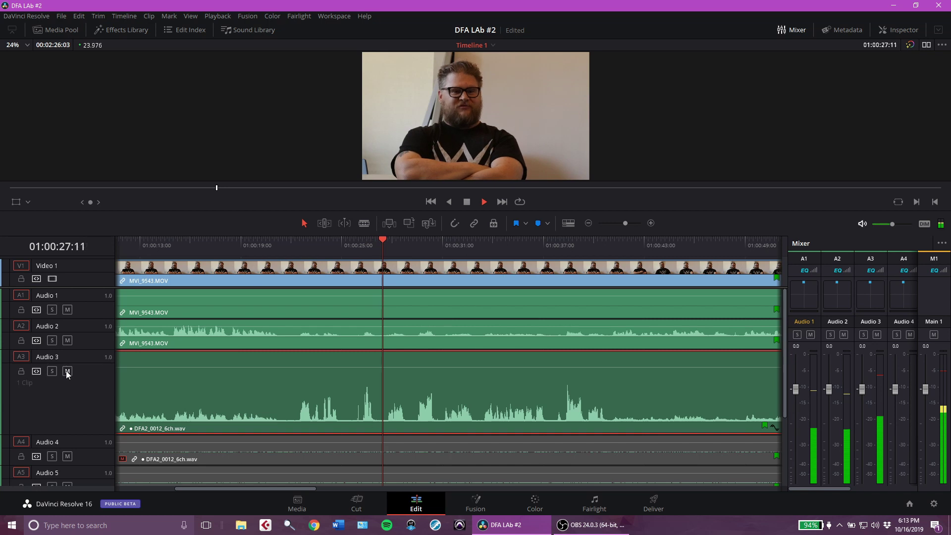
key(space)
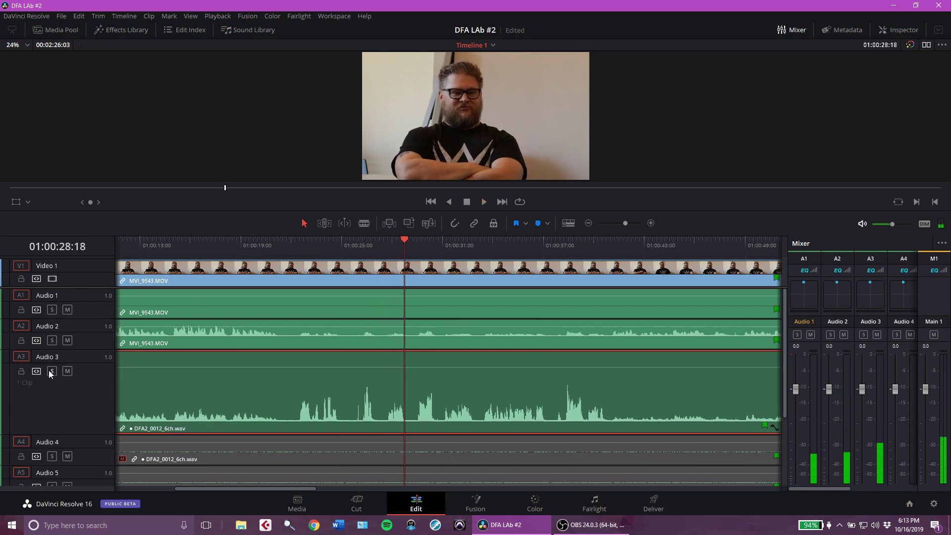
Solo Audio 1 and Audio 2 and play from about 01:00:25:00 to hear only the camera sound
click(67, 309)
click(68, 310)
click(51, 309)
click(51, 341)
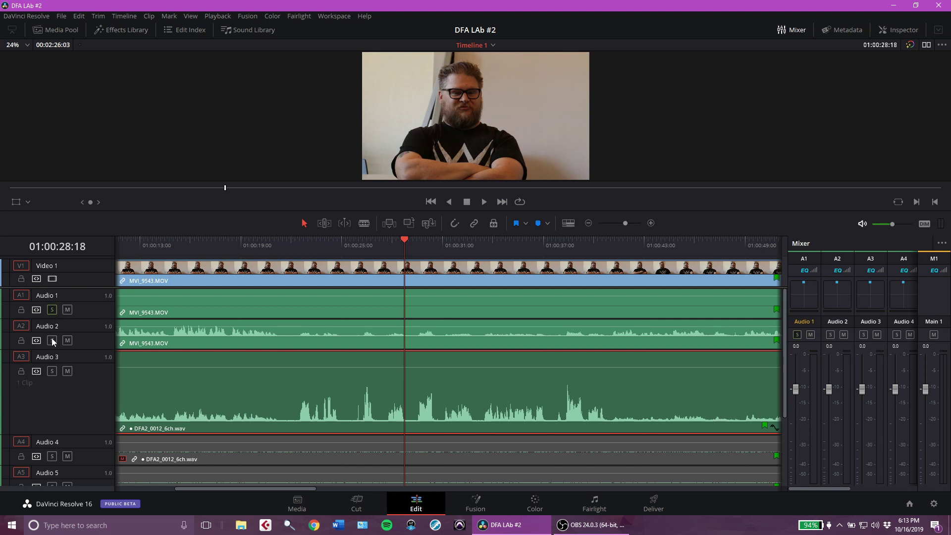
click(340, 248)
key(space)
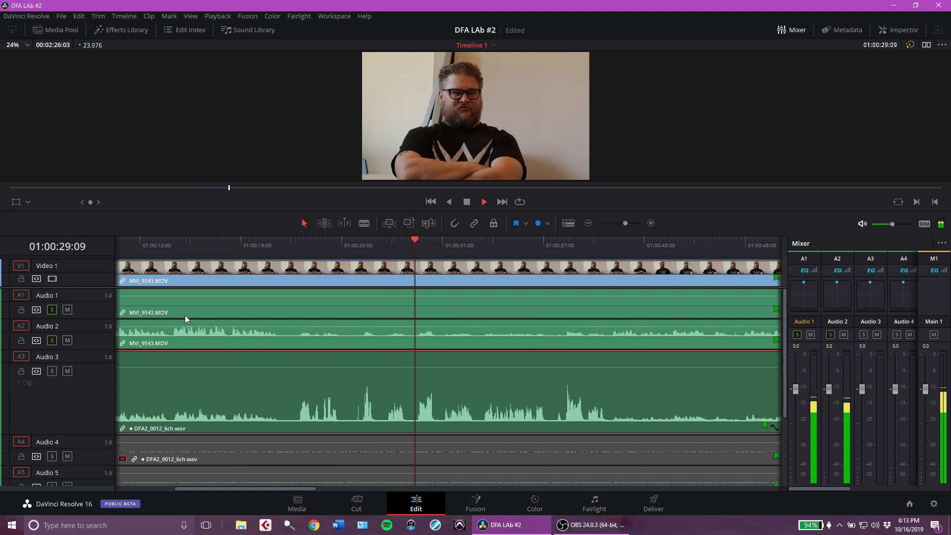
key(space)
Clear the solo on Audio 1 and Audio 2 and place the playhead at 01:00:22:08
click(53, 340)
click(52, 309)
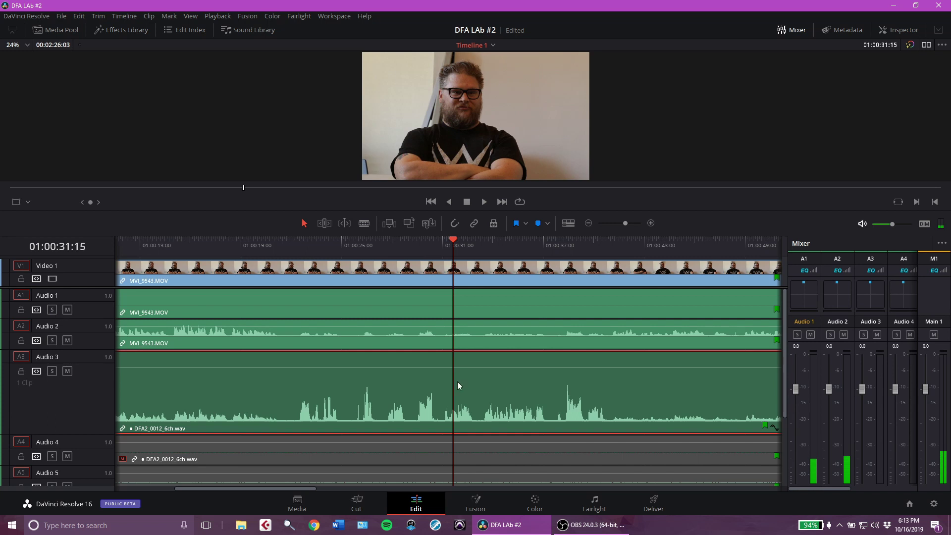
click(296, 244)
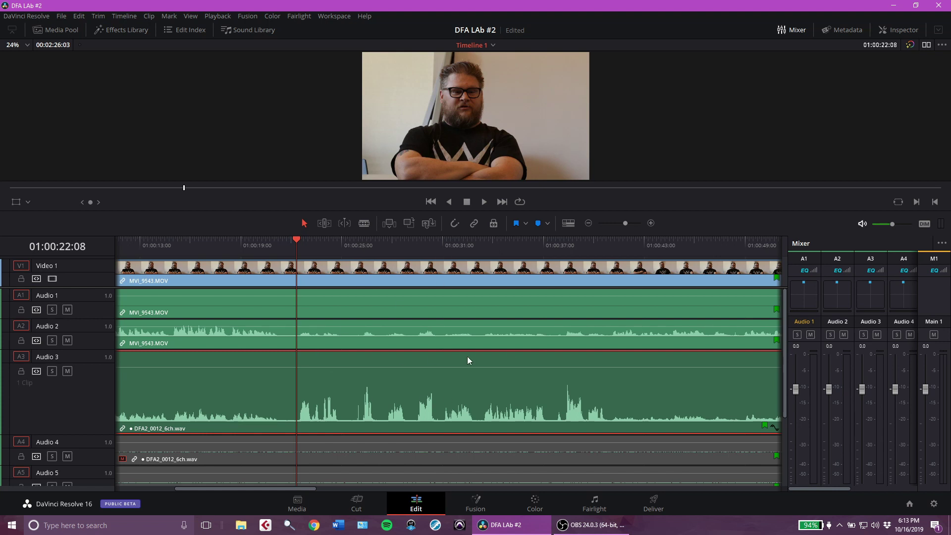
Turn linked selection back on and select the video clip together with its linked audio clips
click(475, 223)
drag(424, 280, 327, 303)
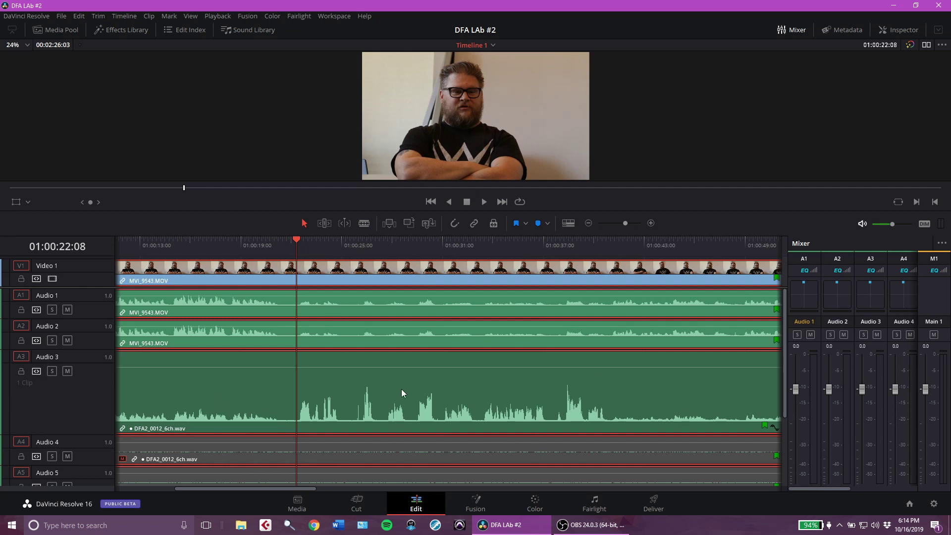
Shrink the Audio 3 track to the height of the other tracks and delete the selected video clip with its linked audio
drag(305, 488, 216, 488)
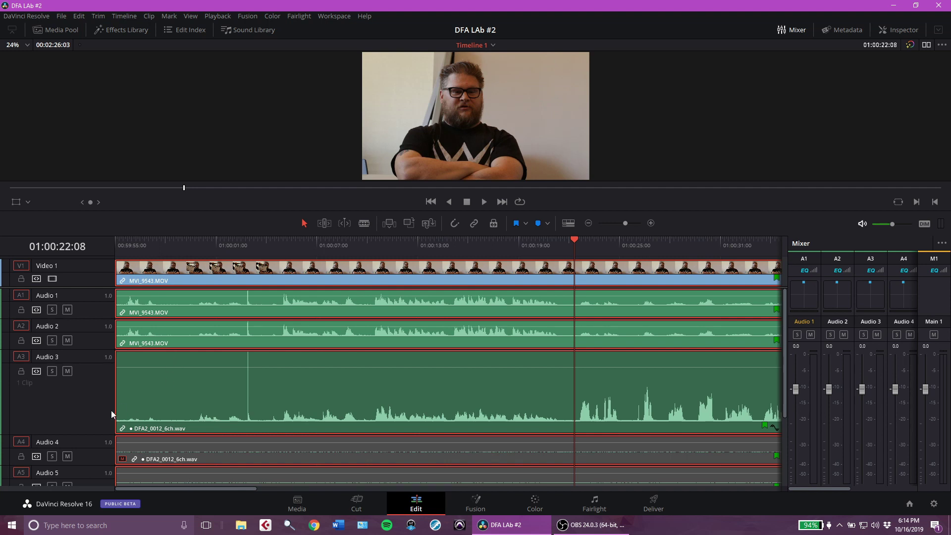
drag(85, 435, 89, 382)
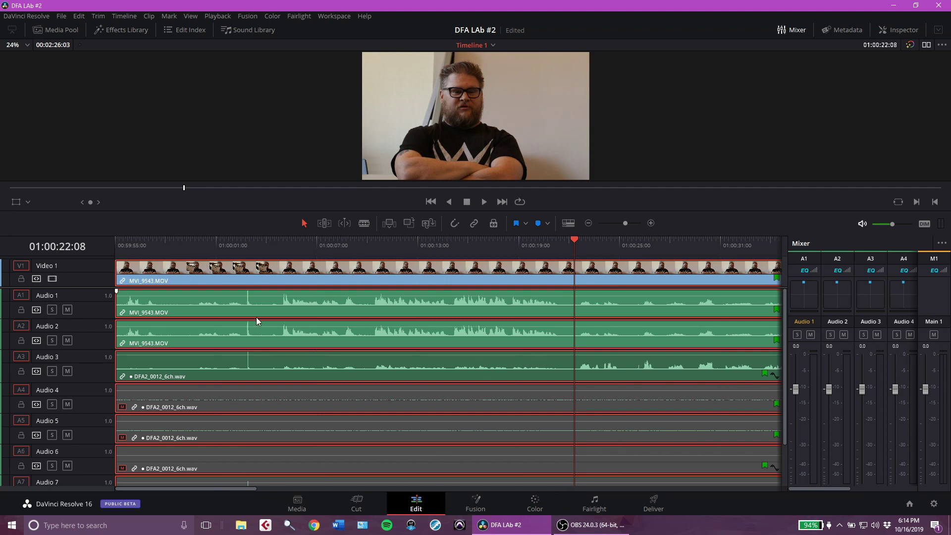
click(256, 248)
key(ctrl+s)
key(Delete)
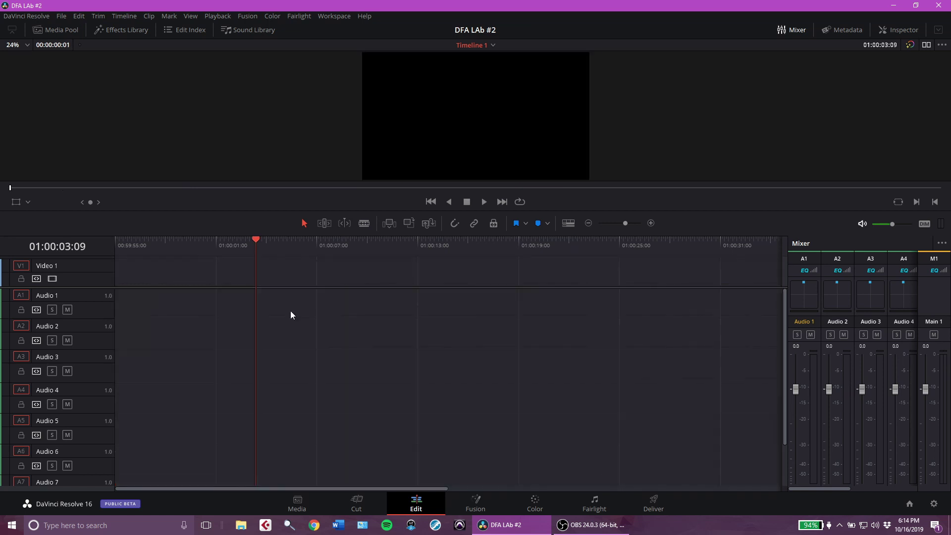
Add MVI_9534.MOV from the media pool to the start of the timeline with its synced audio
click(59, 29)
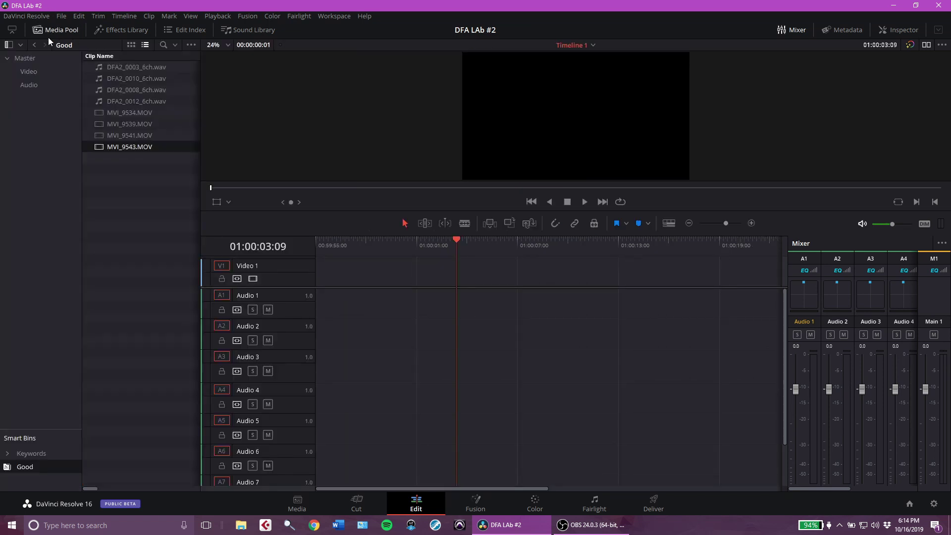
click(126, 114)
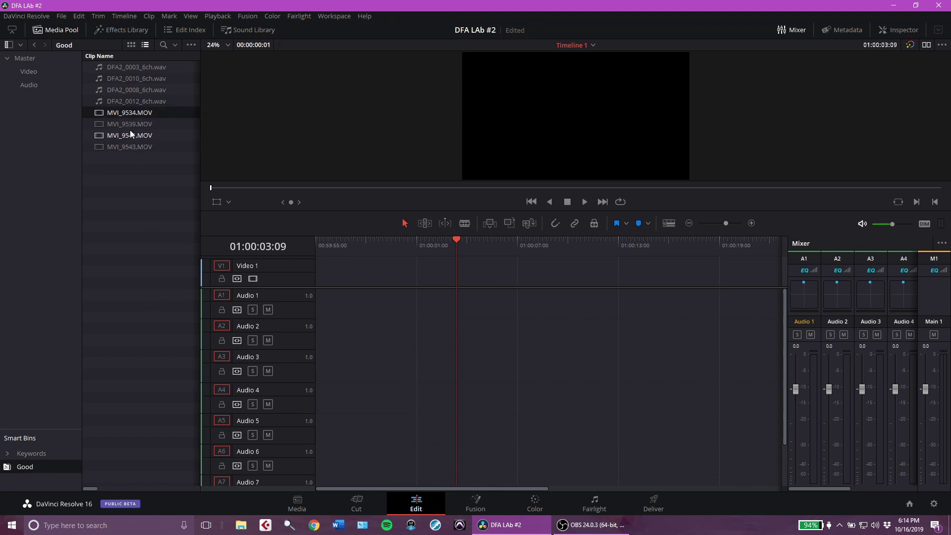
drag(123, 113, 317, 277)
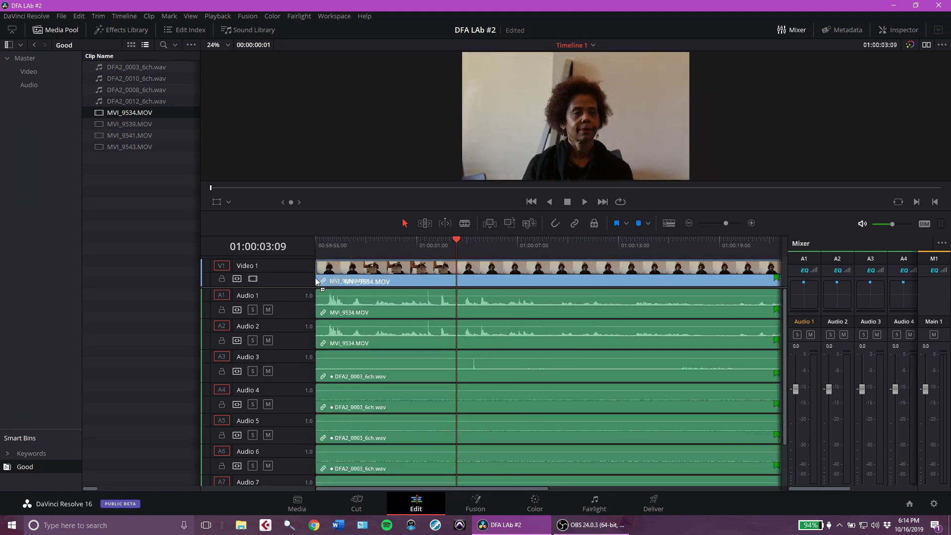
Play the new clip from 00:59:59:09 past the slate clap to check its sync with the recorder audio
click(389, 244)
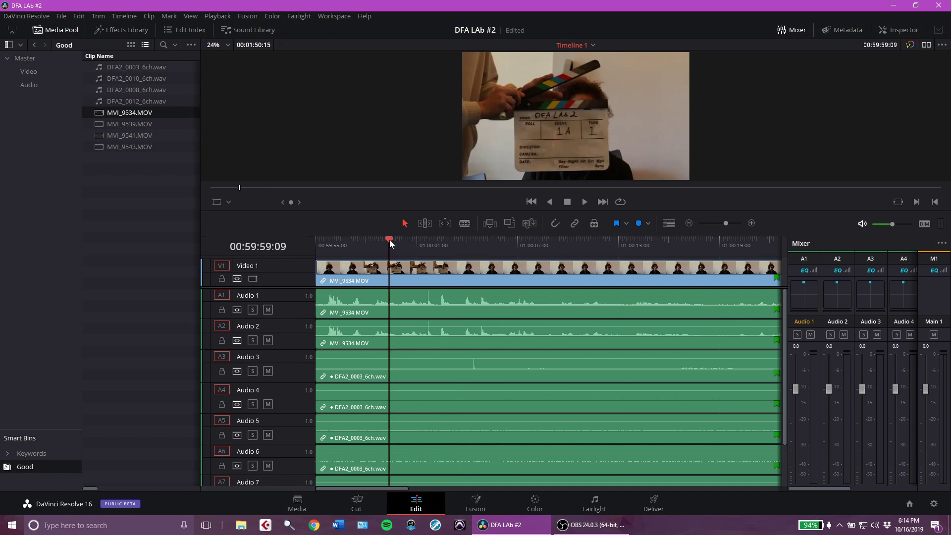
key(space)
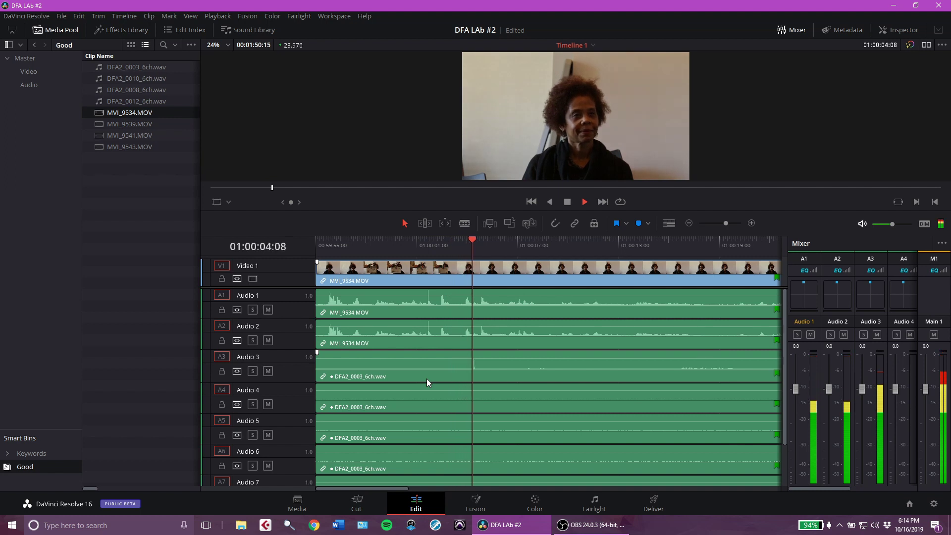
key(space)
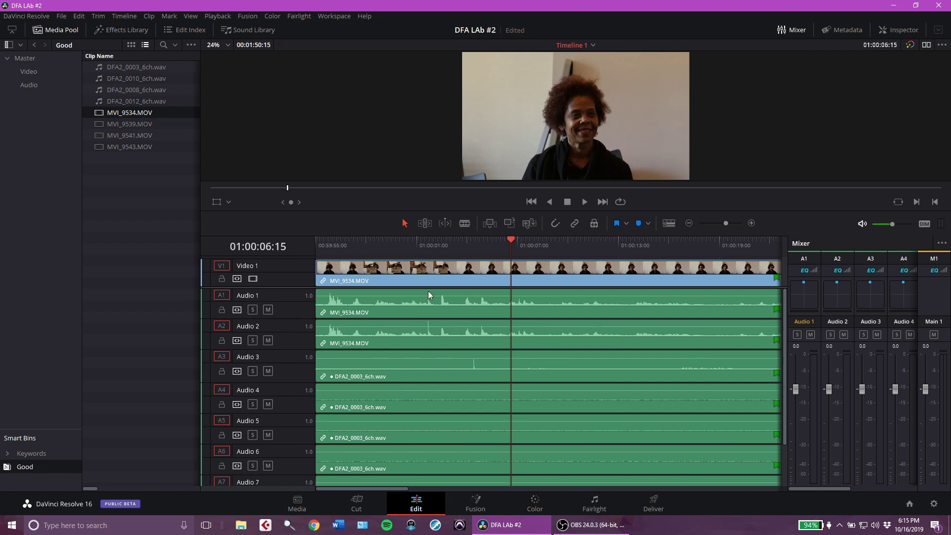
Solo Audio 1 and play from 01:00:00:22 to 01:00:02:00 to hear the slate clap in the camera sound
click(415, 245)
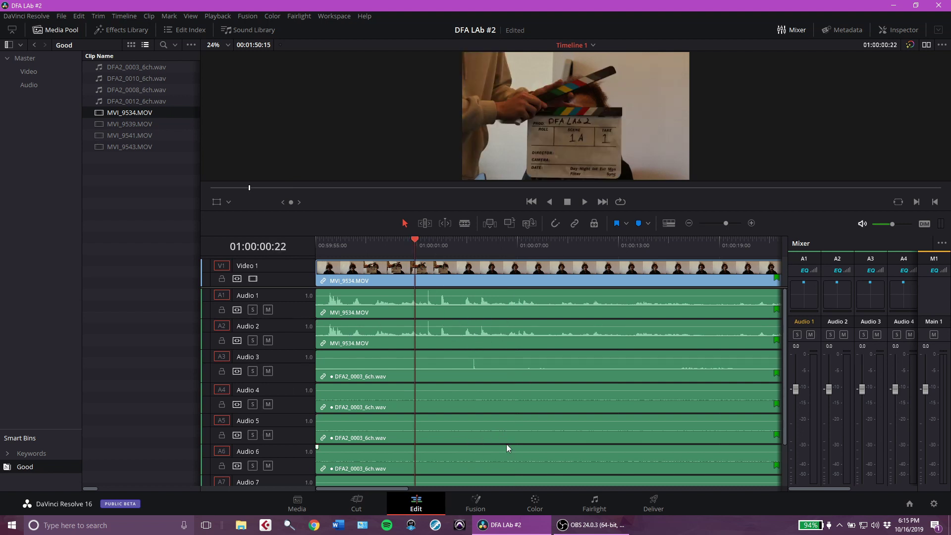
click(430, 331)
click(428, 304)
click(426, 334)
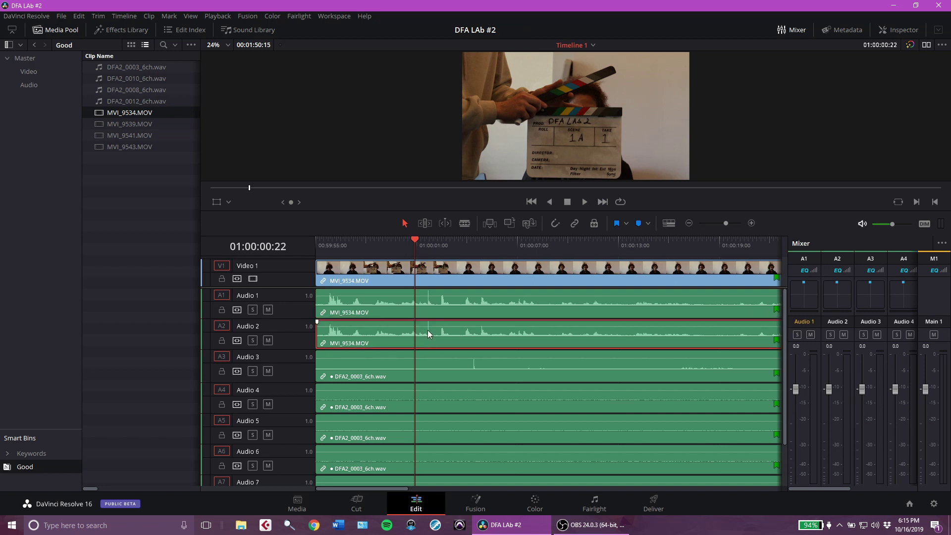
click(253, 310)
key(space)
key(space)
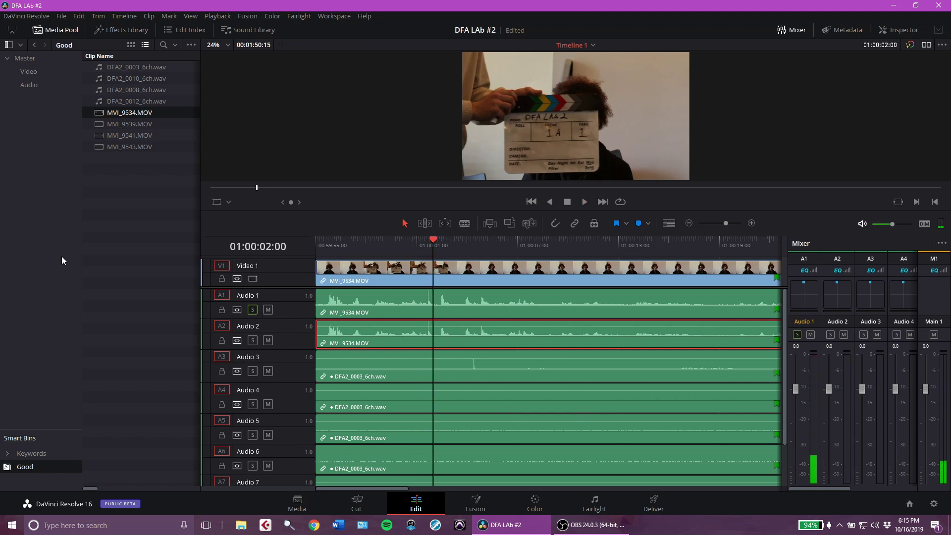
Hide the media pool and select the DFA2_0003_6ch.wav clips on Audio 3 through Audio 8
click(60, 30)
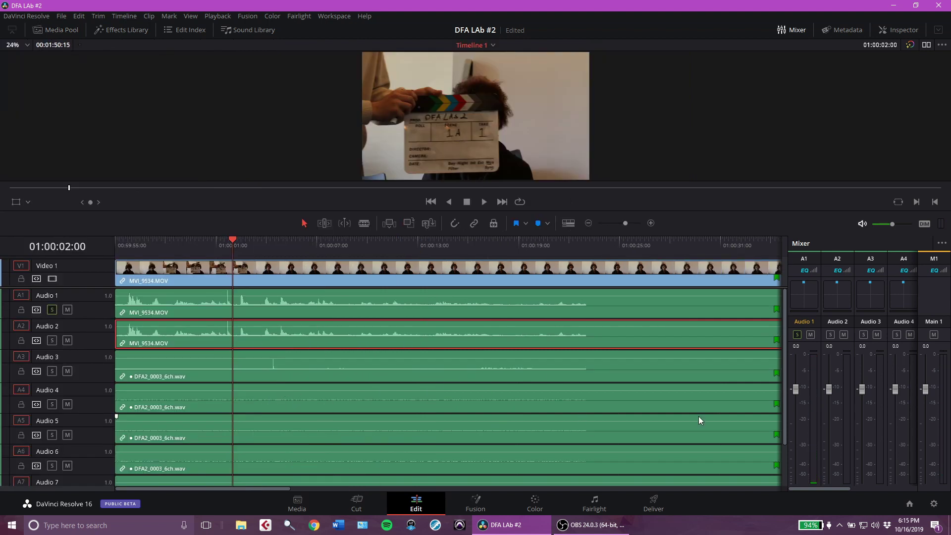
click(264, 372)
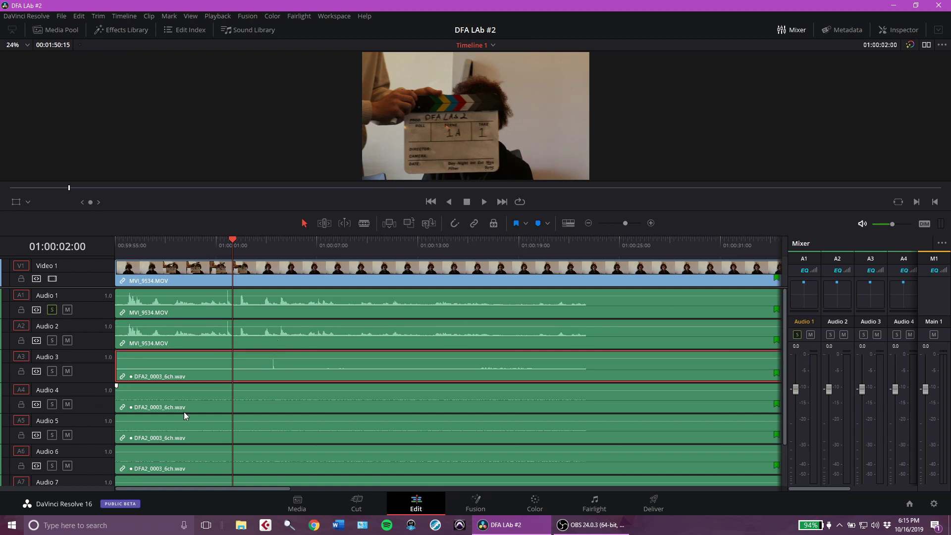
scroll(345, 412, down, 2)
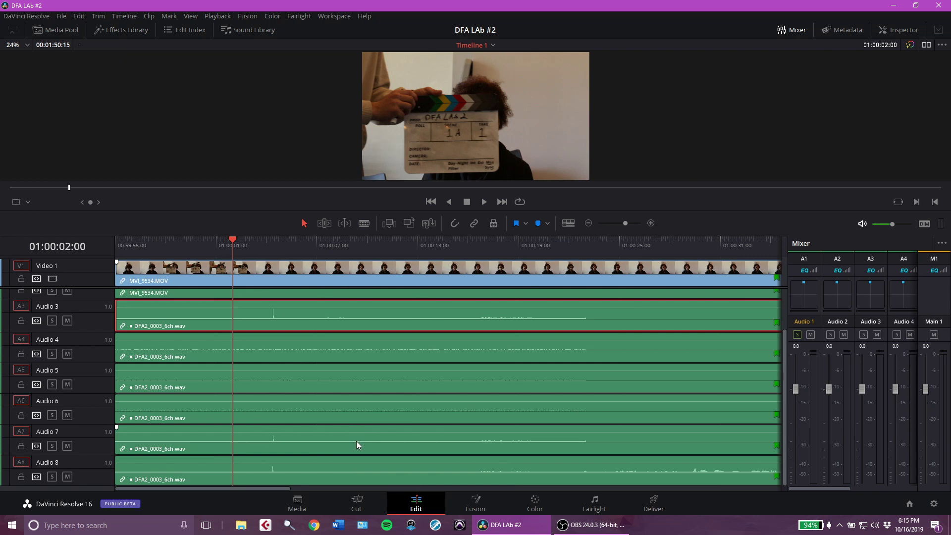
shift+click(329, 471)
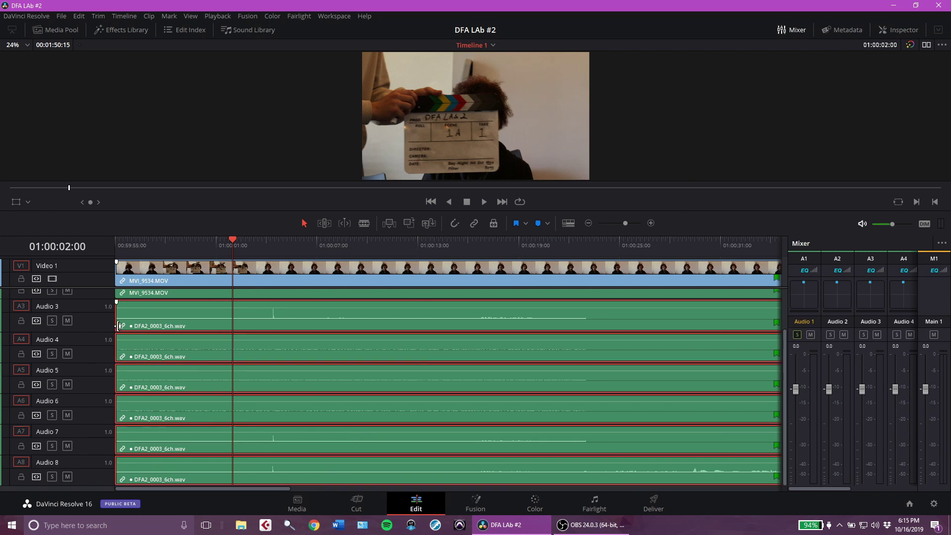
Try to trim the start of the recorder clips on Audio 3 through Audio 8 together
scroll(188, 406, up, 1)
mouse_move(119, 336)
mouse_down()
mouse_move(141, 336)
mouse_move(108, 342)
mouse_move(116, 341)
mouse_up()
click(274, 344)
scroll(326, 452, down, 1)
shift+click(299, 480)
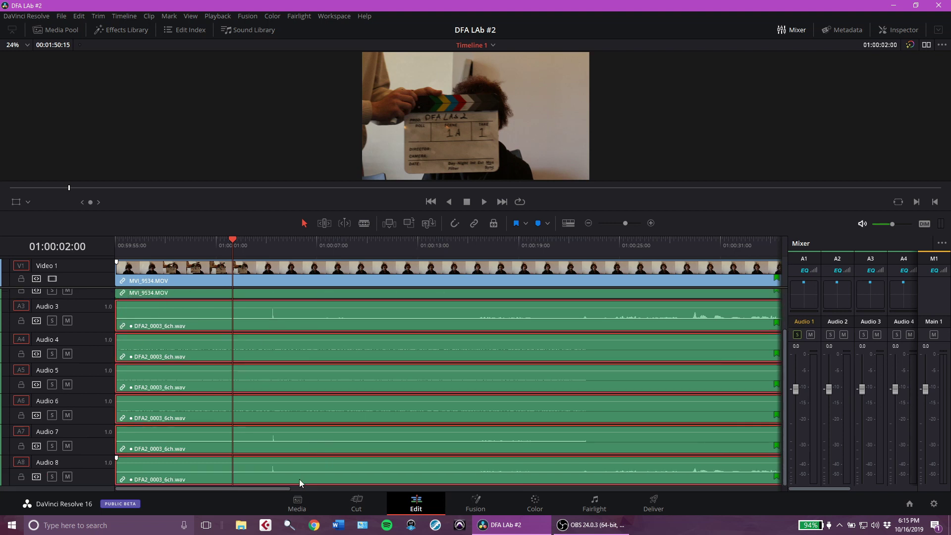
click(119, 313)
drag(119, 313, 160, 339)
Reselect the recorder clips on Audio 3 through Audio 8 and link them together
click(317, 327)
shift+click(330, 480)
scroll(304, 440, up, 1)
right_click(309, 342)
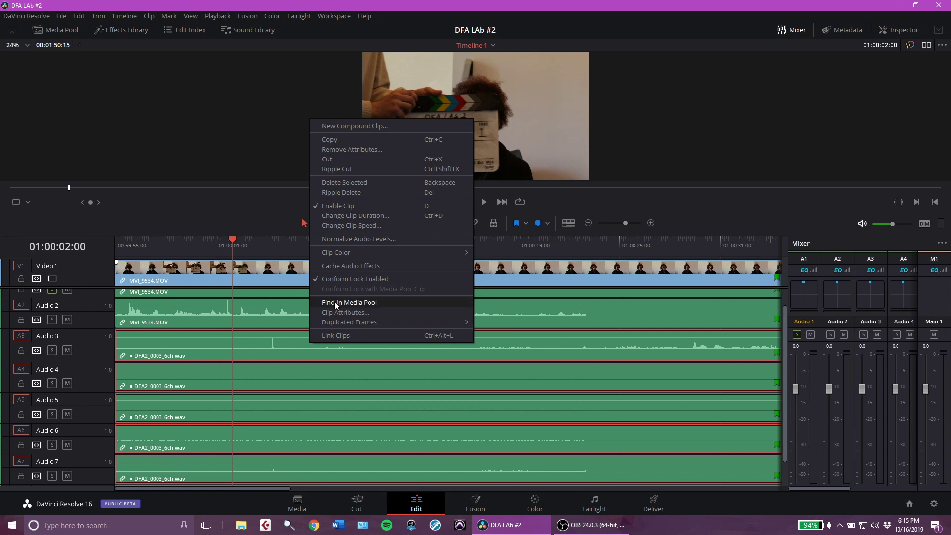
click(335, 336)
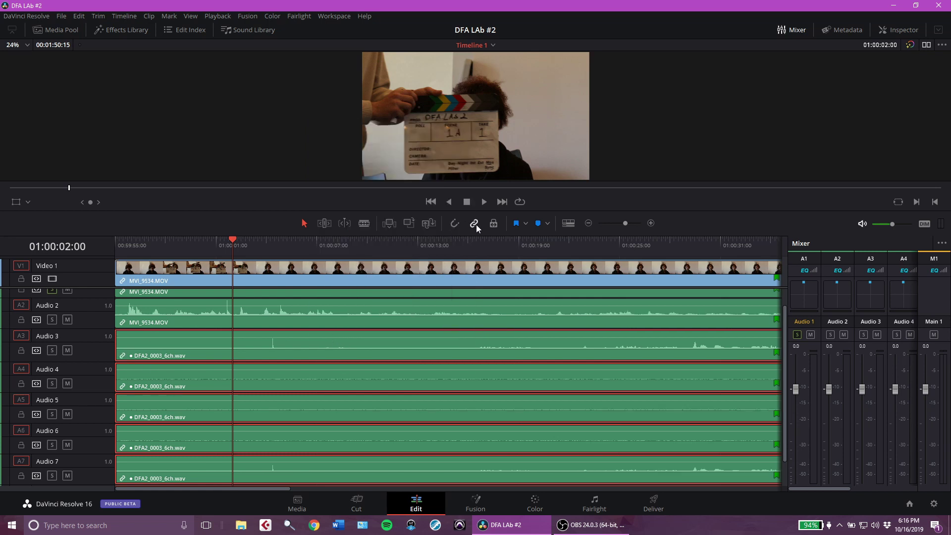
Turn on linked selection and trim the start of the linked recorder clips to shortly before their clap spike
drag(119, 343, 246, 343)
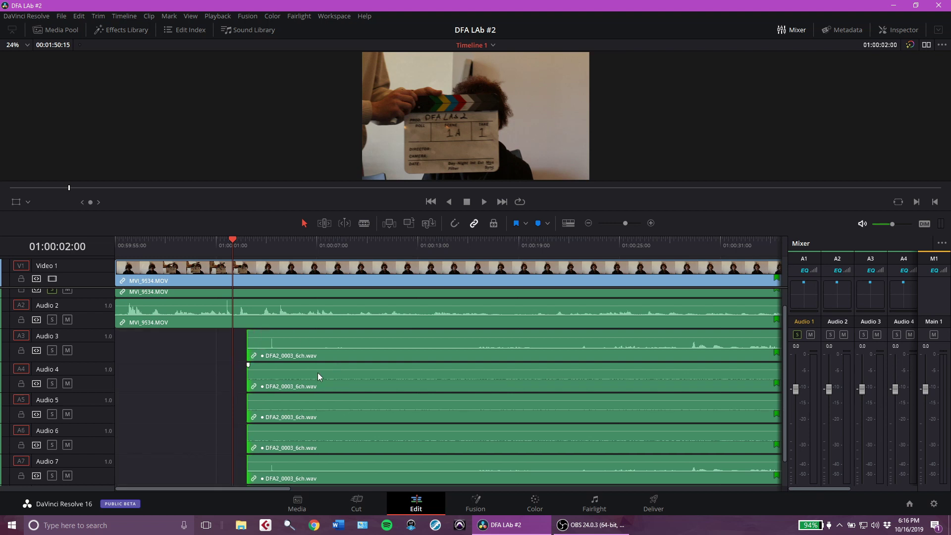
click(474, 228)
mouse_move(319, 356)
mouse_down()
mouse_move(275, 352)
mouse_move(320, 352)
mouse_up()
Turn on snapping and place the playhead on the camera audio's clap spike at 01:00:01:15
click(222, 241)
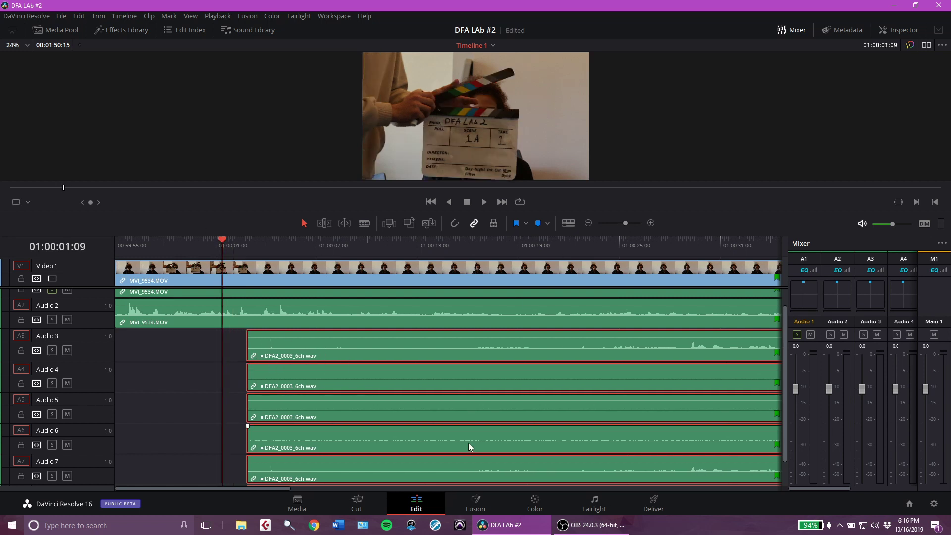
drag(623, 224, 636, 227)
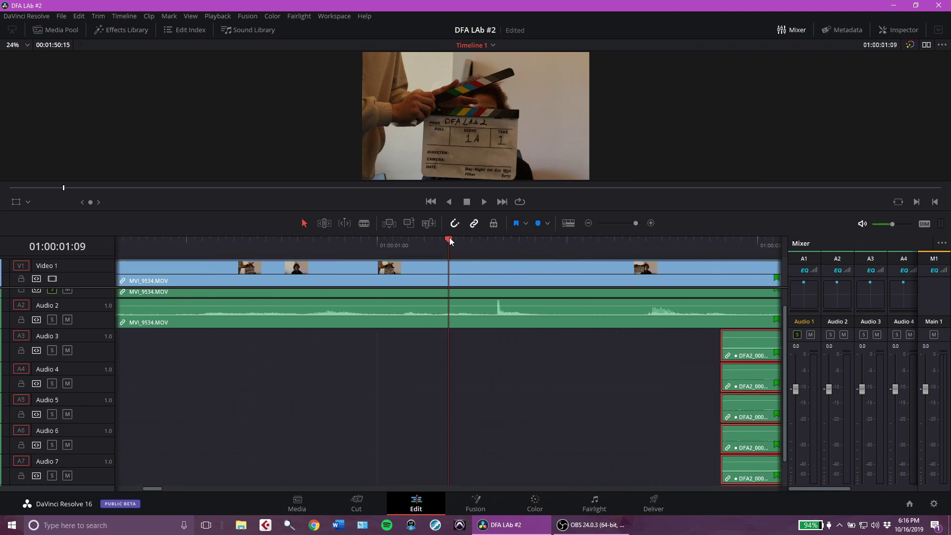
drag(449, 240, 496, 248)
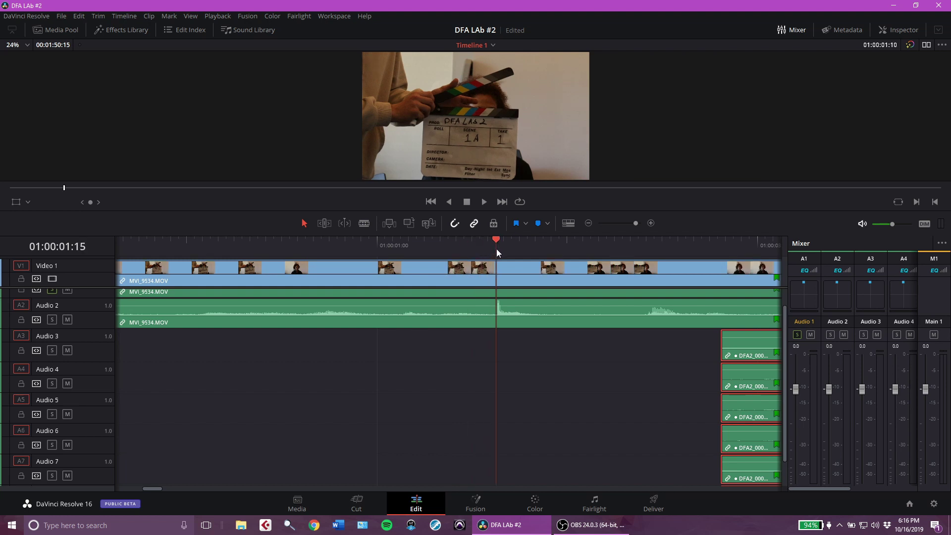
mouse_move(497, 238)
mouse_down()
mouse_move(535, 240)
mouse_move(500, 242)
mouse_up()
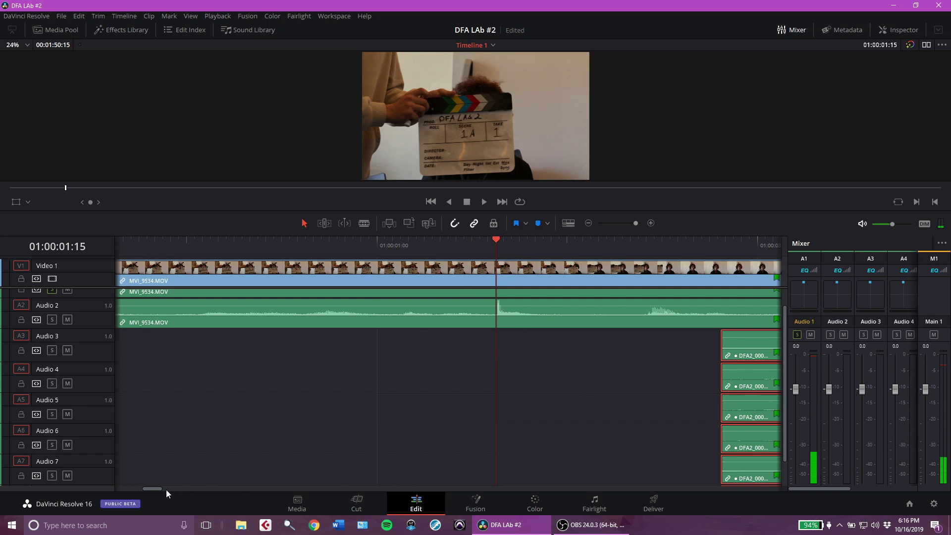
Trim the linked recorder clips to start at their clap spike, align that start with the playhead at 01:00:01:15 and save the project
drag(160, 489, 178, 489)
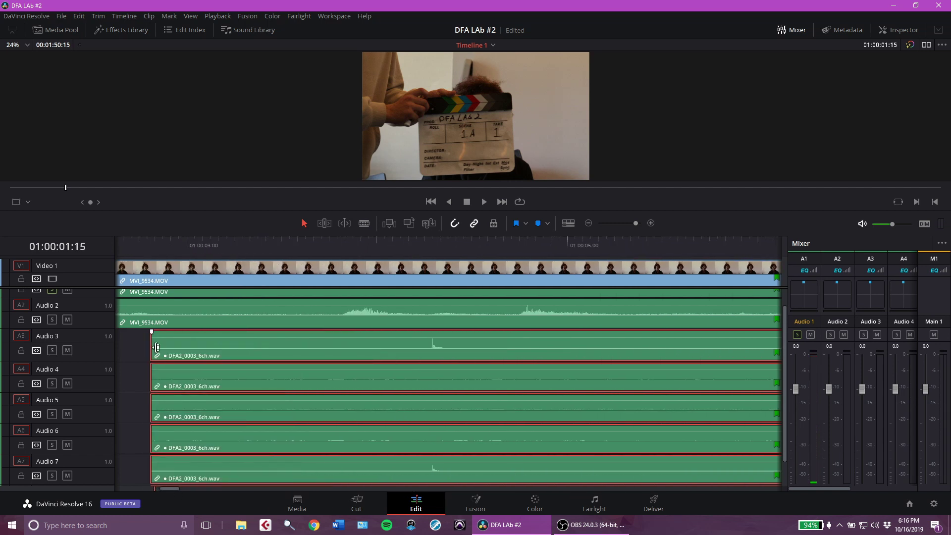
drag(154, 347, 435, 395)
drag(634, 222, 629, 227)
drag(574, 361, 457, 355)
drag(628, 225, 645, 225)
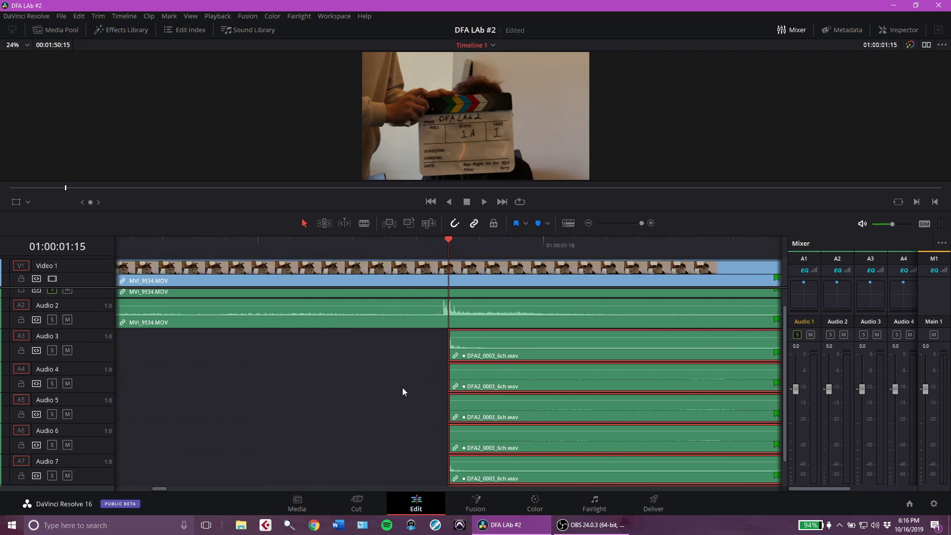
click(444, 348)
key(ctrl+s)
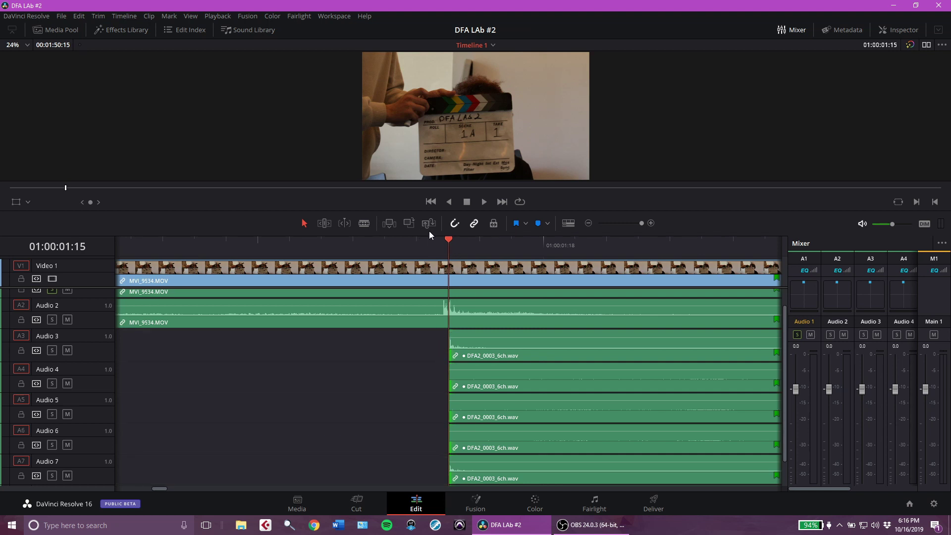
Turn off snapping and extend the start of the linked recorder clips about one frame earlier, ahead of the clap spike
click(455, 225)
drag(432, 241, 352, 245)
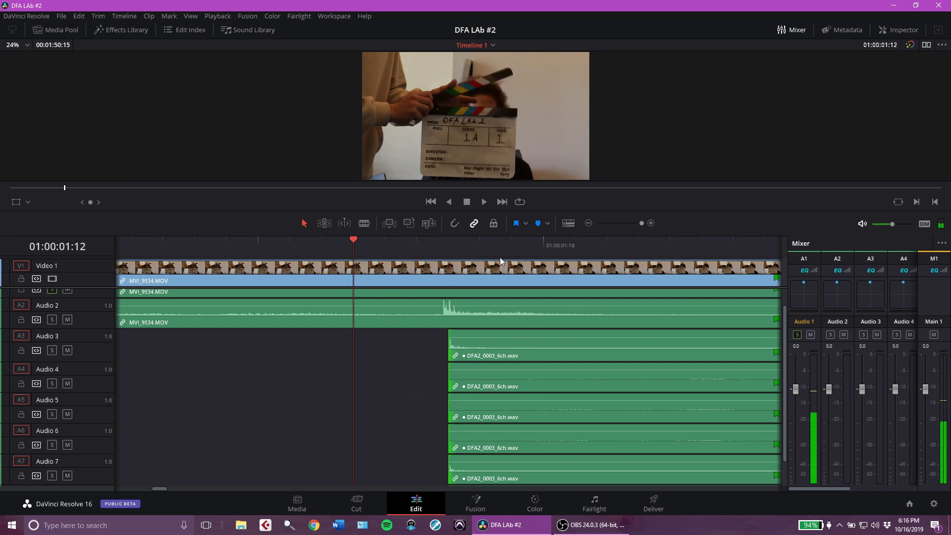
click(637, 223)
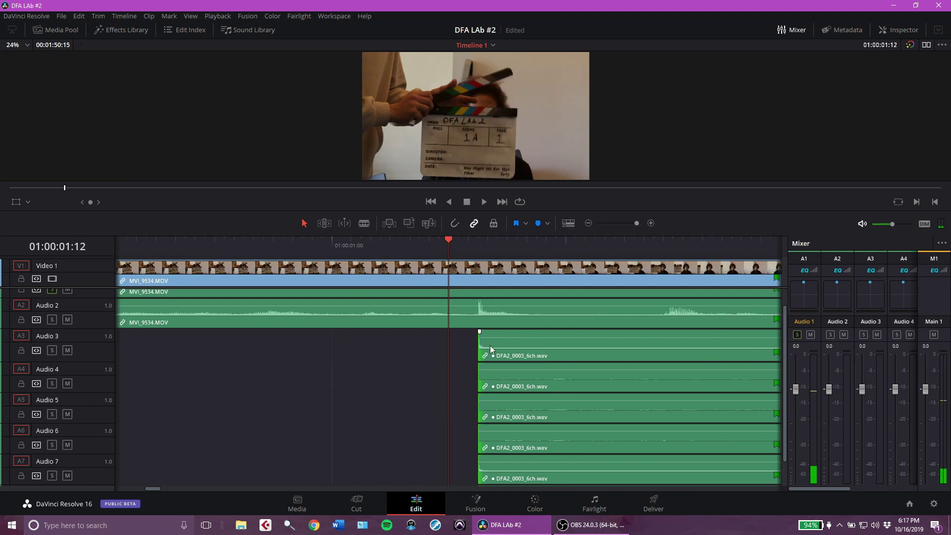
drag(483, 341, 466, 341)
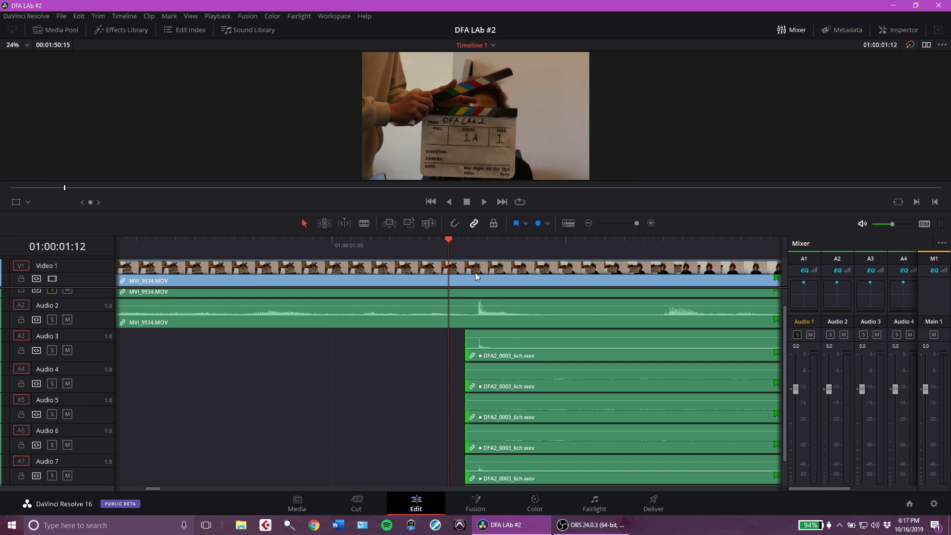
Compare the clap spikes at 01:00:01:15, and play from 01:00:01:09 through the clap to 01:00:05:02
click(479, 244)
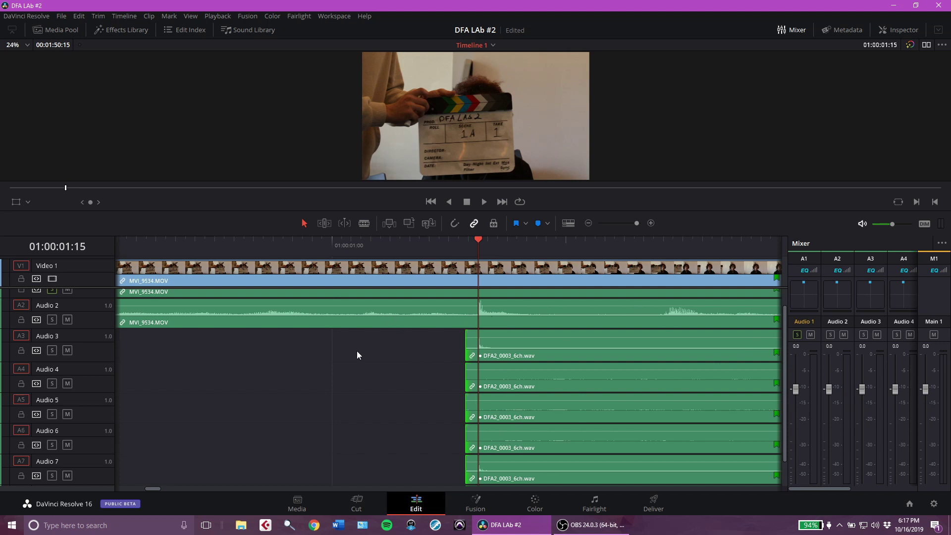
click(464, 243)
click(422, 242)
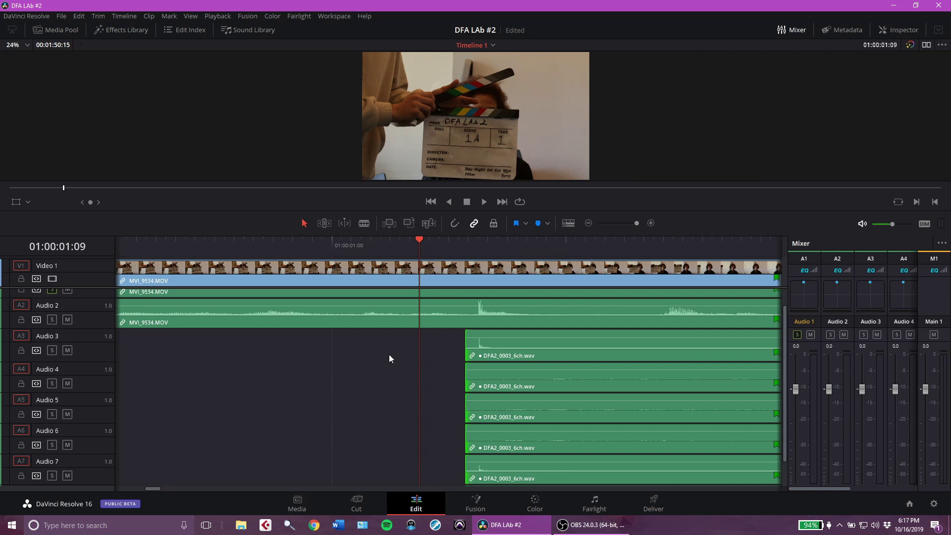
key(space)
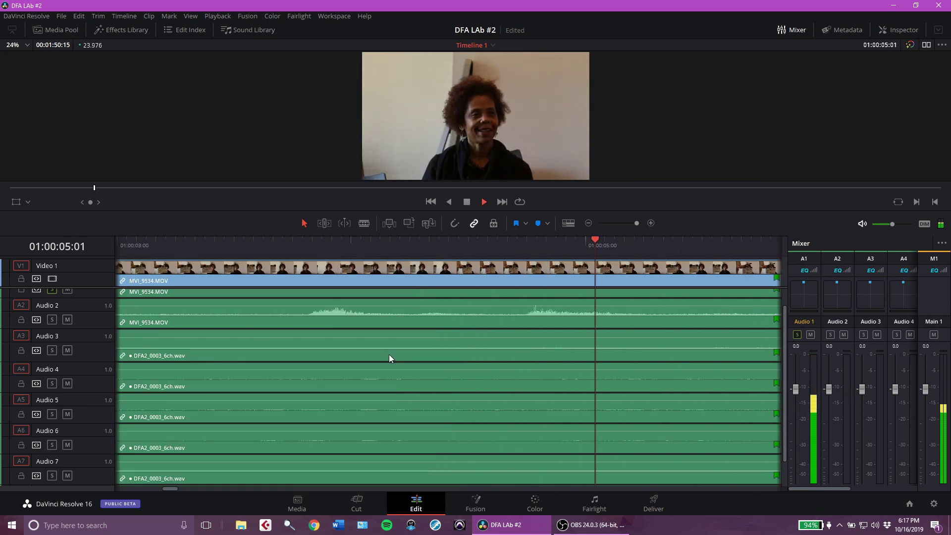
key(space)
Move the linked recorder clips later on the timeline so they start at about 01:00:02:06
mouse_move(174, 489)
mouse_down()
mouse_move(141, 489)
mouse_move(159, 486)
mouse_up()
scroll(348, 384, up, 1)
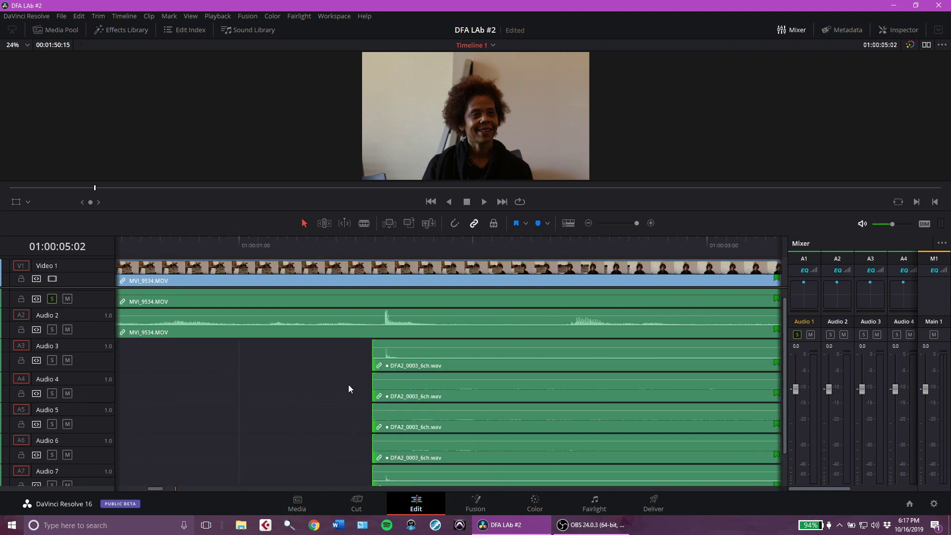
scroll(402, 378, up, 1)
drag(429, 376, 589, 376)
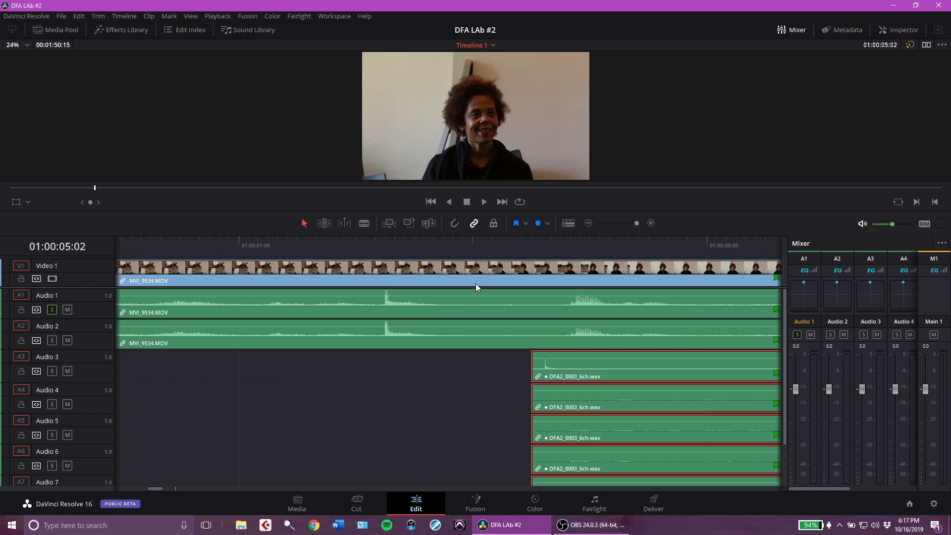
Delete the camera audio of MVI_9534.MOV while keeping its video, and mute Audio 1 and Audio 2 with solo turned off
click(401, 333)
click(67, 340)
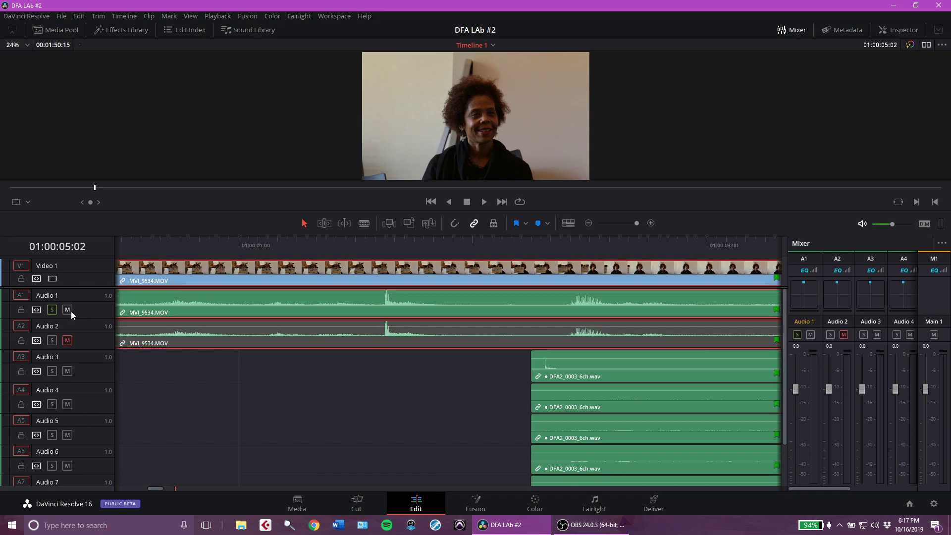
key(Delete)
click(68, 309)
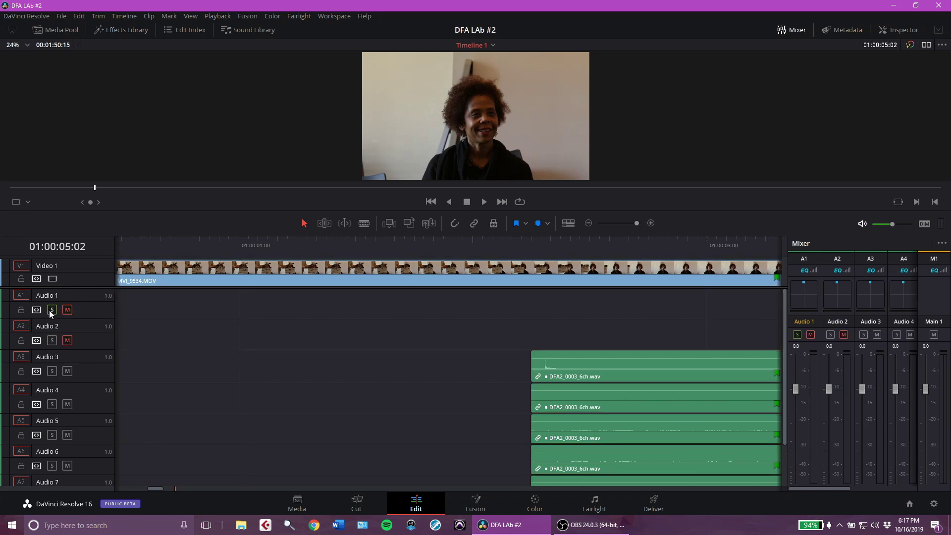
click(52, 310)
Scrub the slate footage to 01:00:01:00, before the clap, and enlarge the viewer picture
click(286, 247)
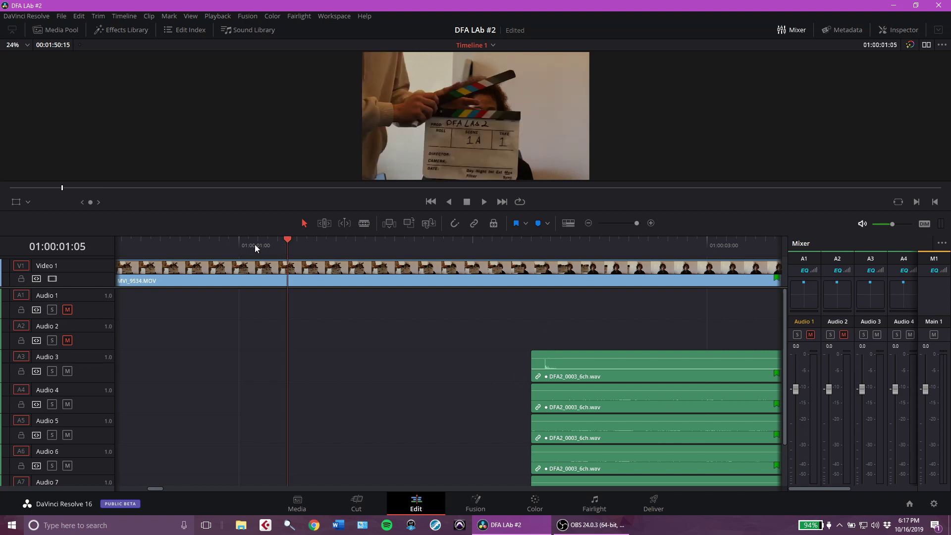
drag(266, 246, 373, 239)
drag(301, 240, 219, 242)
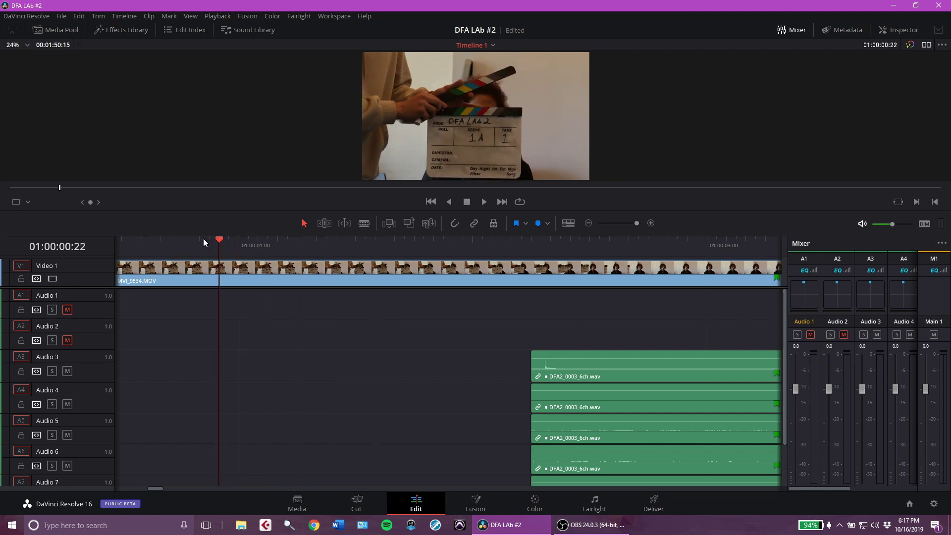
click(184, 246)
click(237, 244)
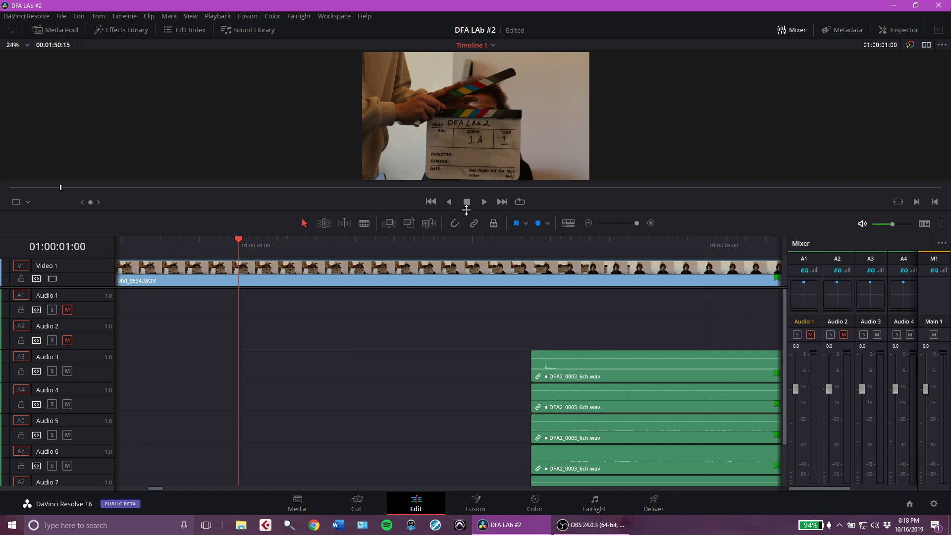
drag(466, 210, 463, 269)
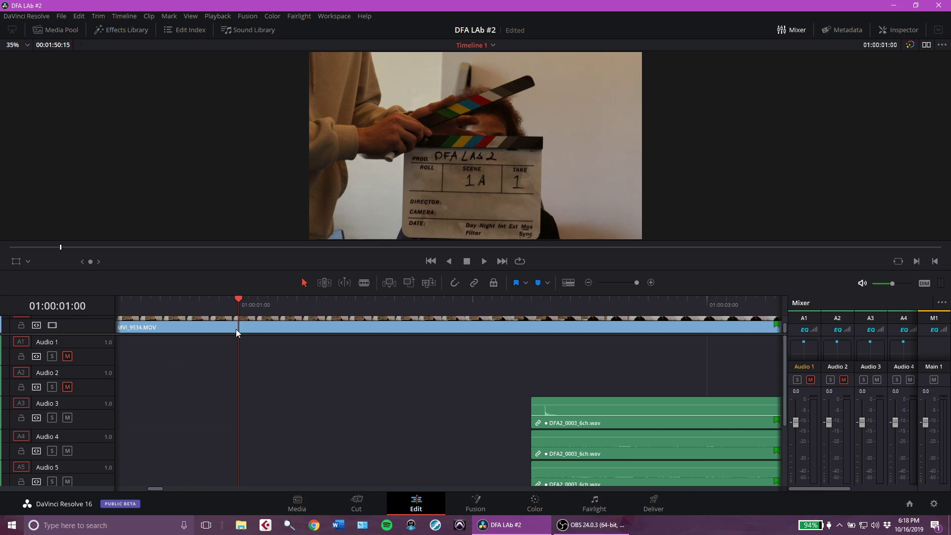
Play through the clap and compare neighbouring frames to park the playhead where the slate first closes, at 01:00:01:14
key(space)
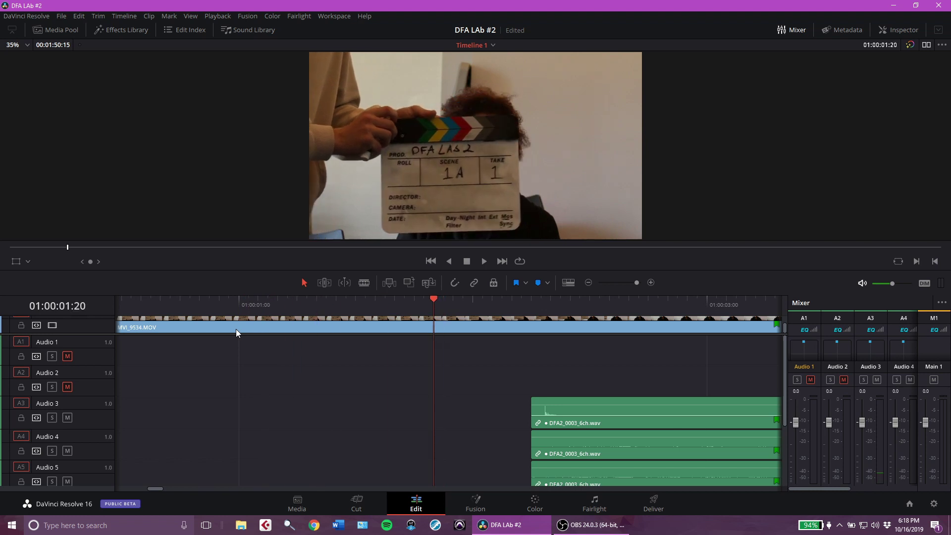
key(j)
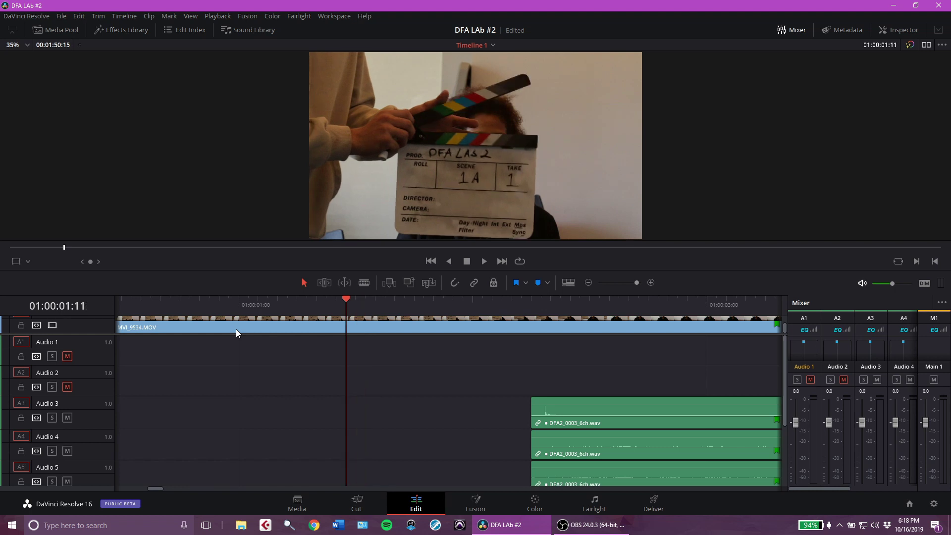
key(Right)
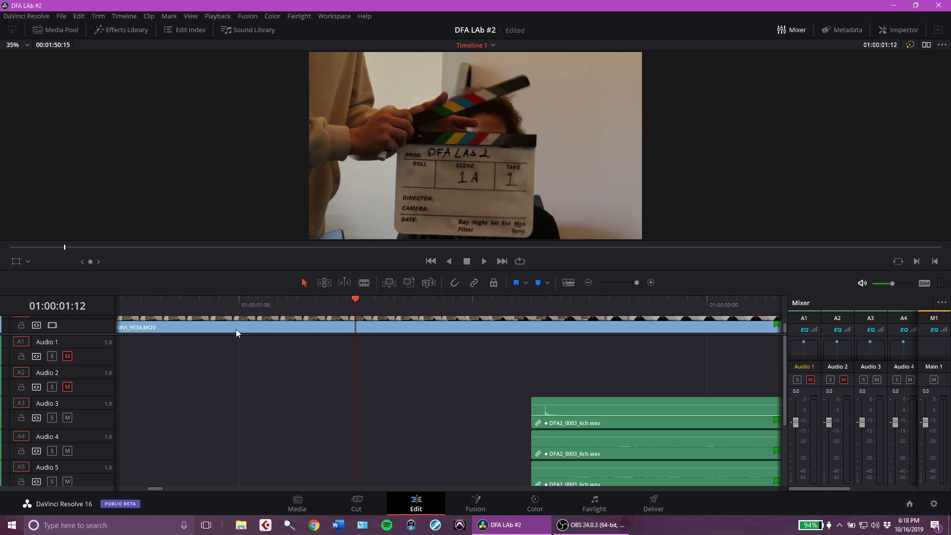
key(Right)
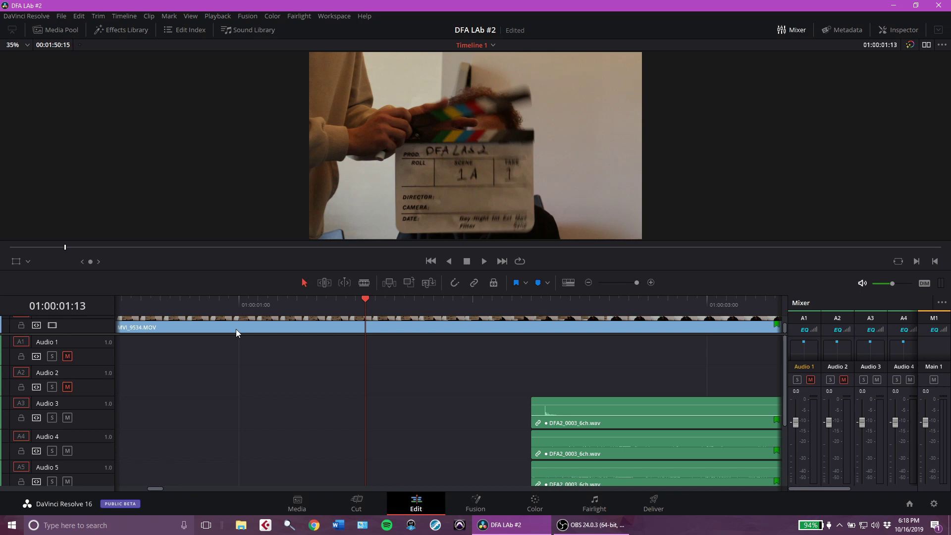
key(Right)
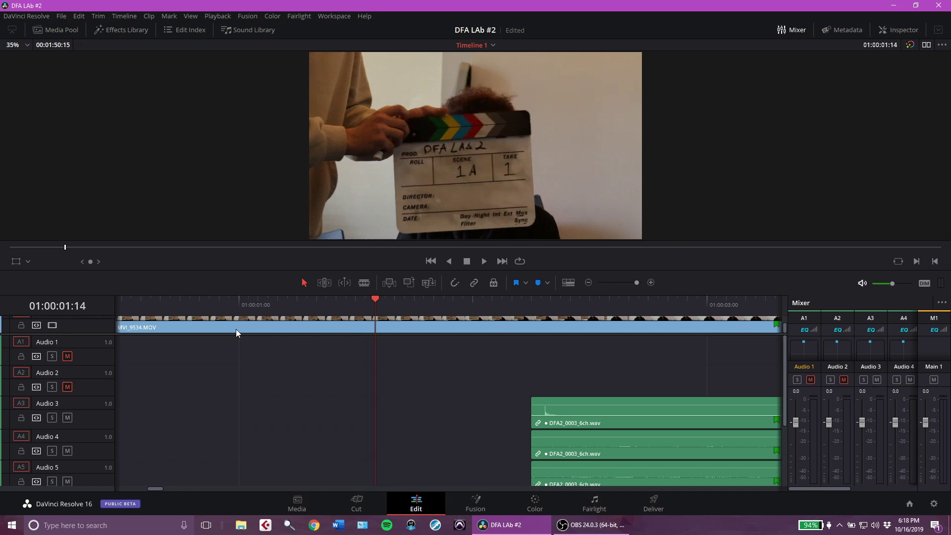
key(Right)
key(Left)
key(Left)
key(Right)
key(Left)
key(Right)
drag(601, 424, 584, 420)
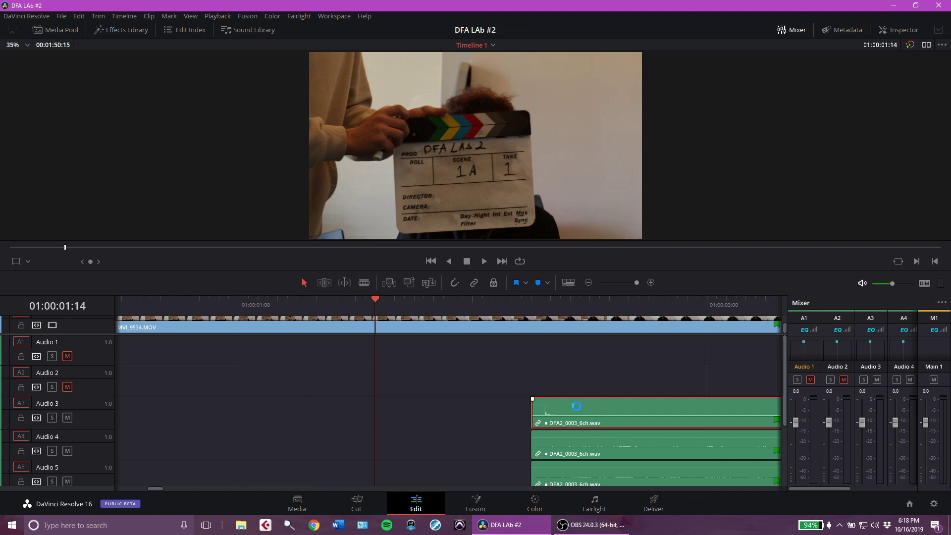
mouse_move(647, 417)
mouse_down()
mouse_move(629, 419)
mouse_move(638, 419)
mouse_up()
key(ctrl+z)
Turn on linked selection and move the recorder clips earlier so their clap spike meets the slate-closing frame at 01:00:01:14
click(586, 367)
drag(626, 423, 455, 411)
Play the clap from 01:00:01:12, and again from about 01:00:01:05 to 01:00:06:14, to check the sync
click(355, 301)
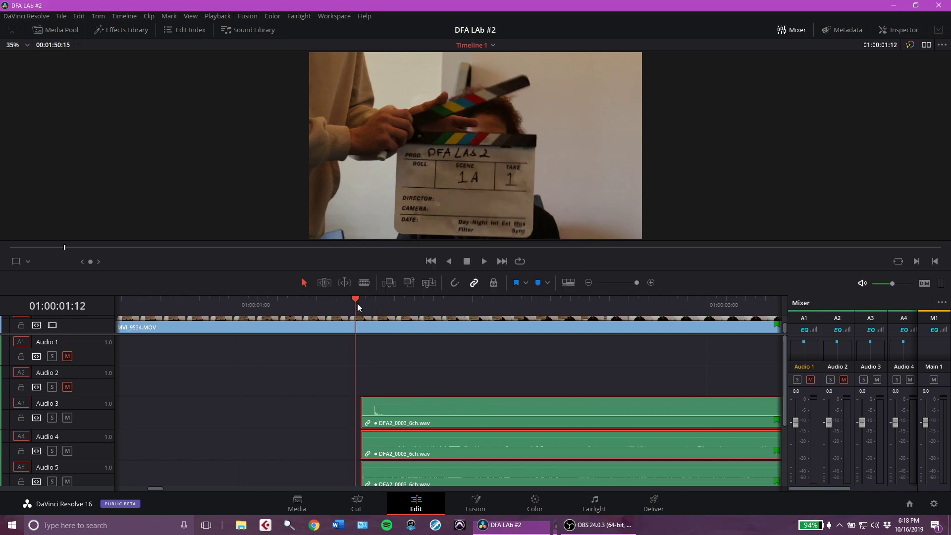
key(space)
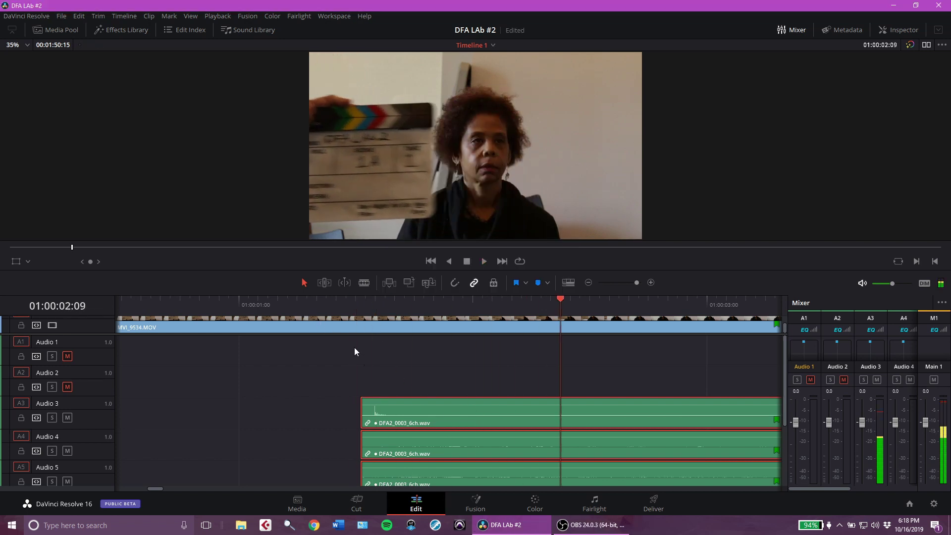
click(287, 303)
key(space)
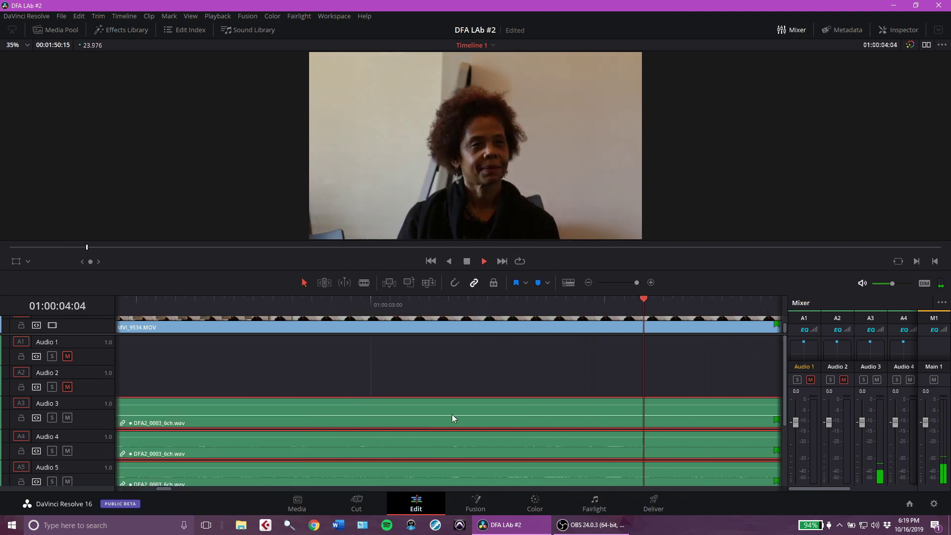
key(space)
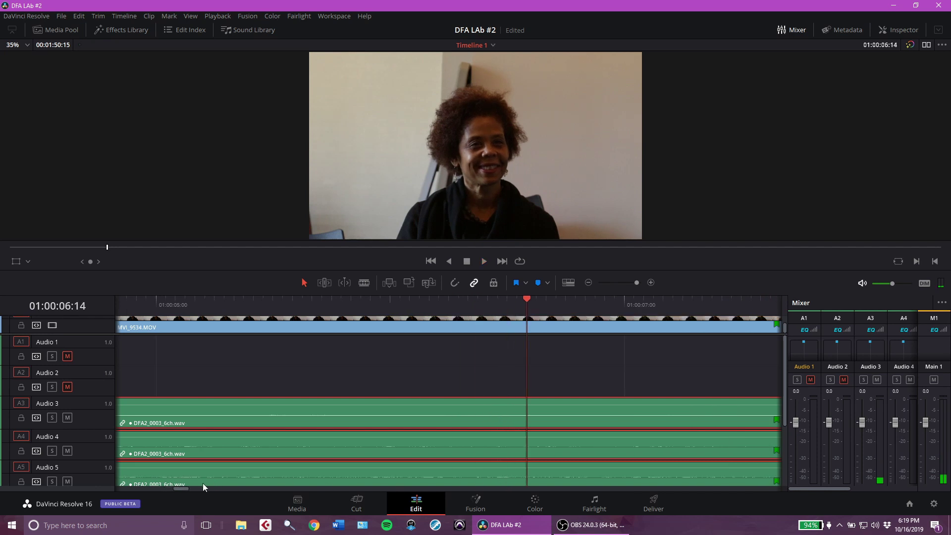
Check the clap spike against the closed slate at 01:00:01:14, and play from 01:00:01:01 to 01:00:11:07
drag(185, 487, 158, 484)
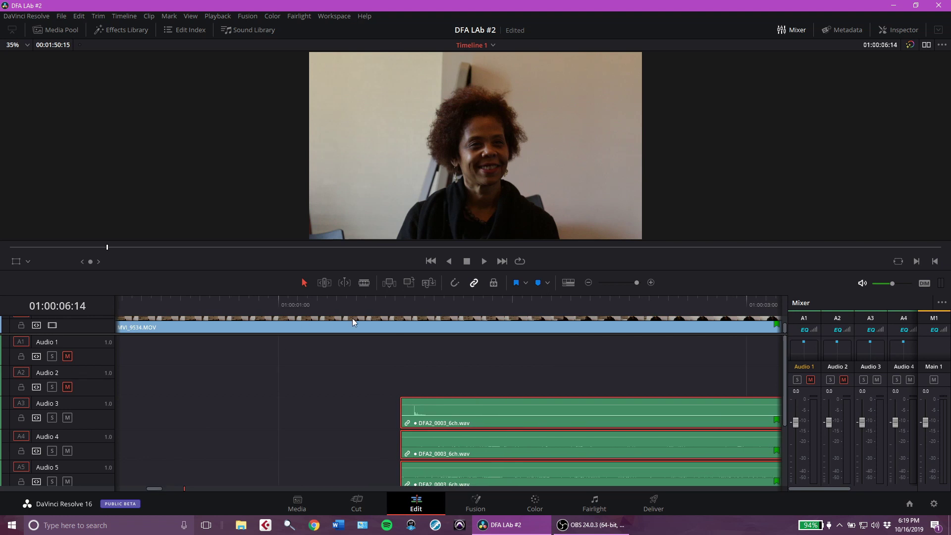
click(415, 300)
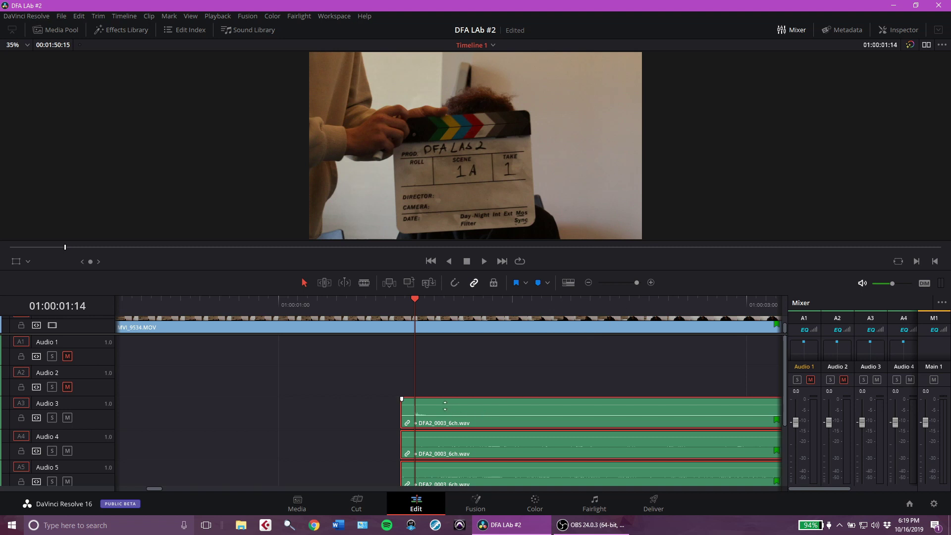
click(287, 302)
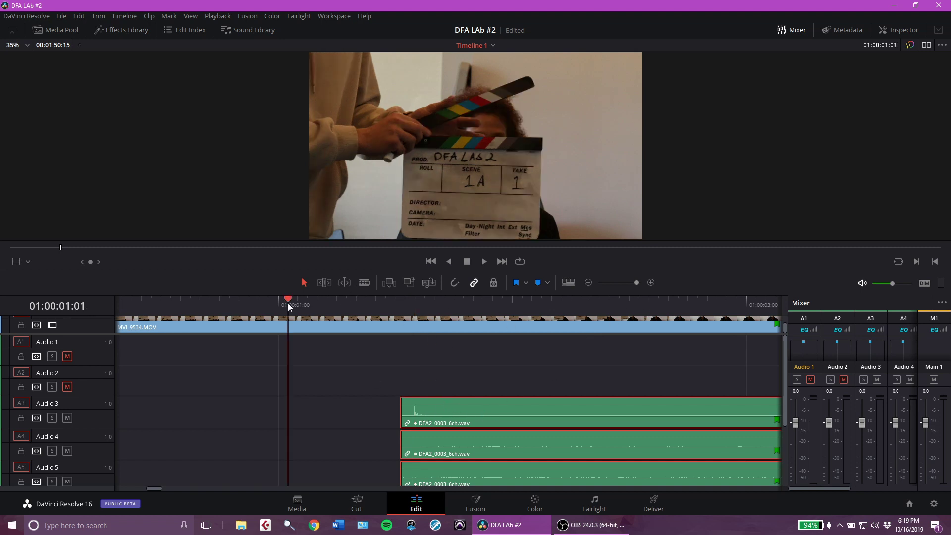
key(space)
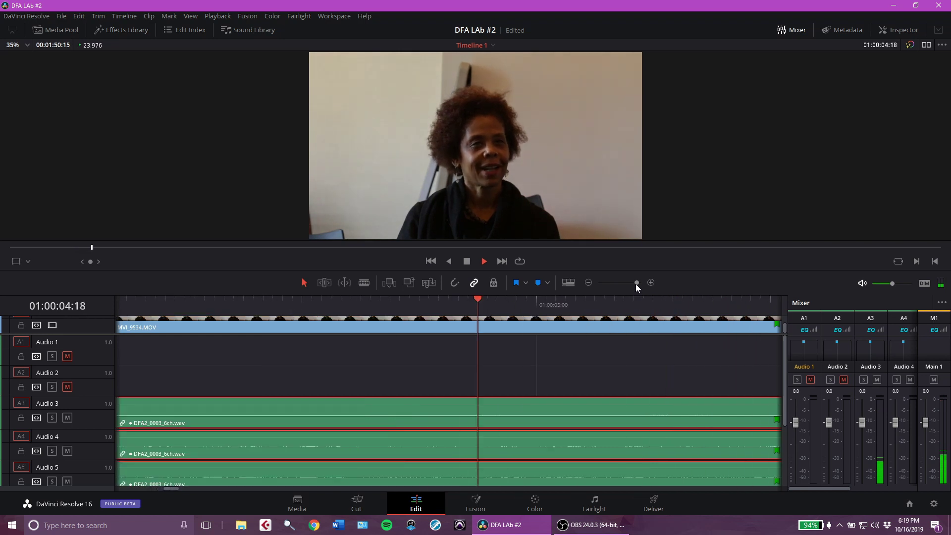
drag(637, 283, 615, 285)
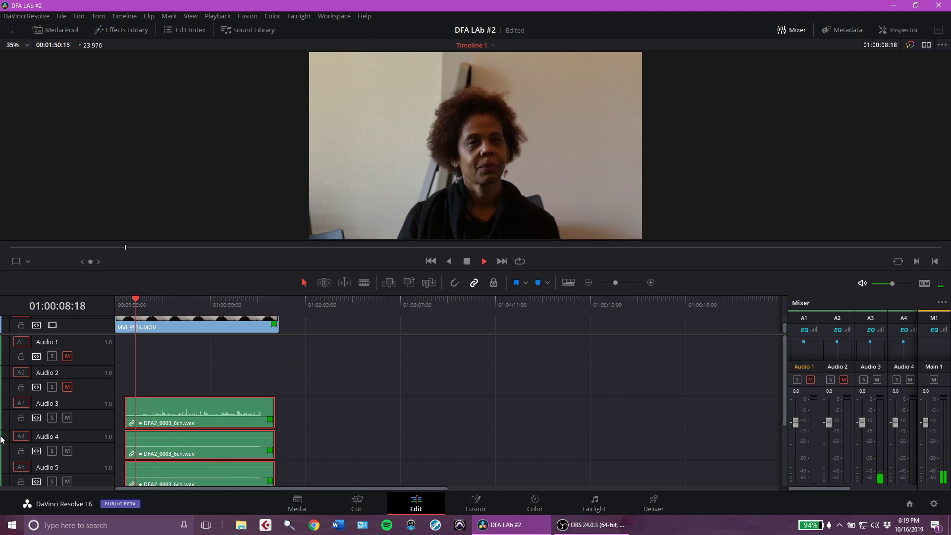
scroll(224, 427, down, 2)
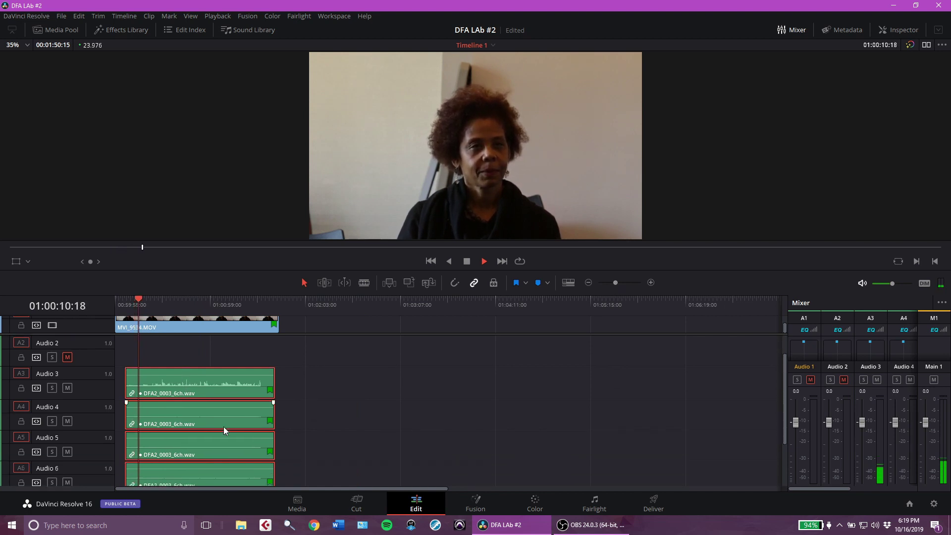
key(space)
Select the individual recorder clips on Audio 4 through Audio 8 and disable them, leaving the Audio 3 clip enabled
scroll(242, 412, down, 1)
scroll(259, 402, down, 1)
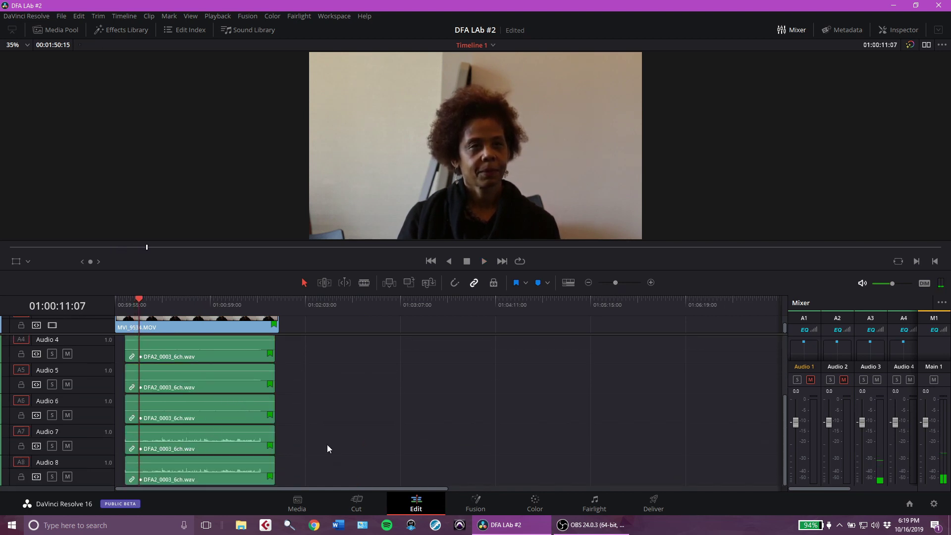
click(193, 473)
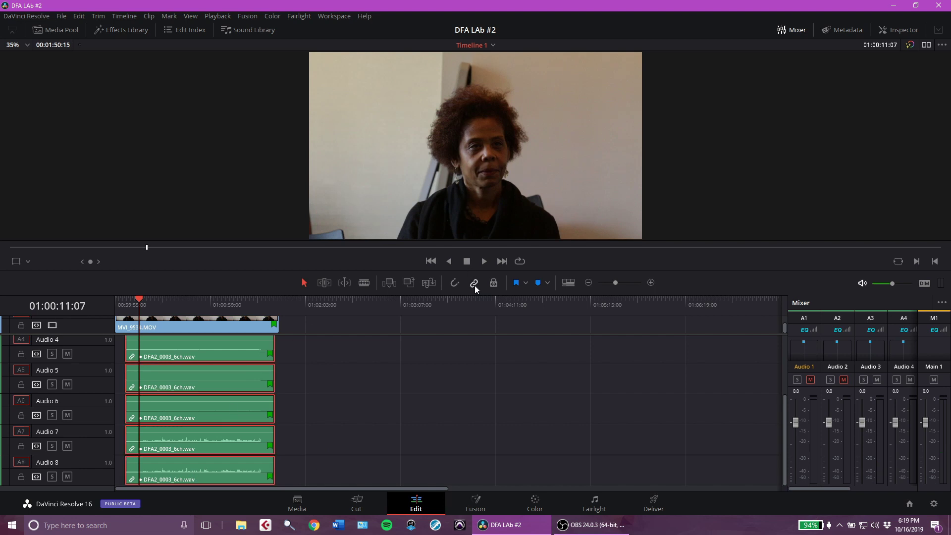
click(404, 416)
alt+click(235, 469)
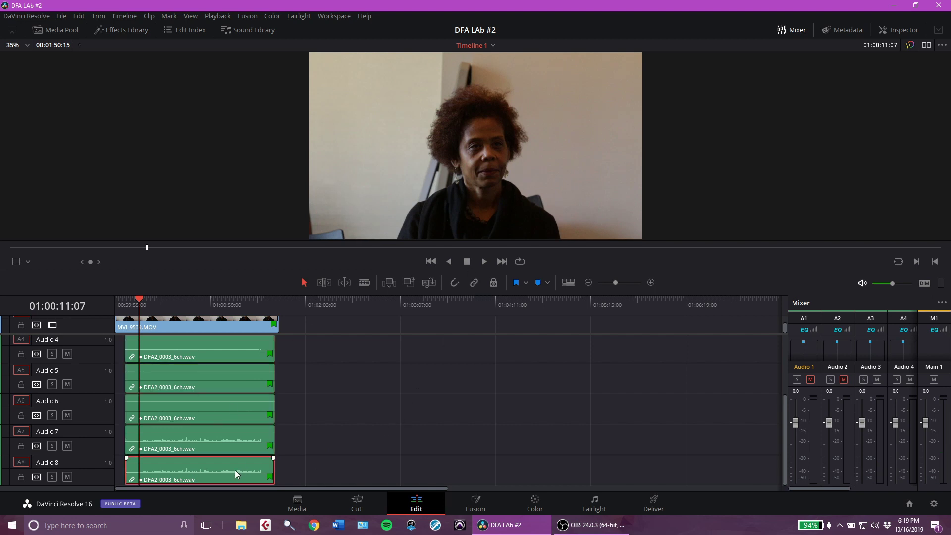
ctrl+alt+click(209, 437)
ctrl+alt+click(205, 404)
ctrl+alt+click(203, 375)
ctrl+alt+click(206, 352)
scroll(230, 384, up, 2)
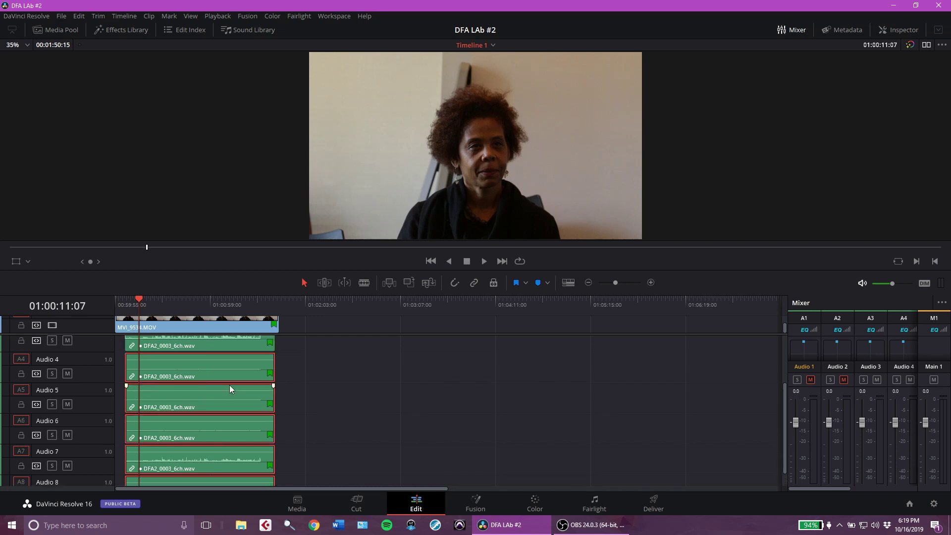
key(d)
scroll(176, 407, up, 3)
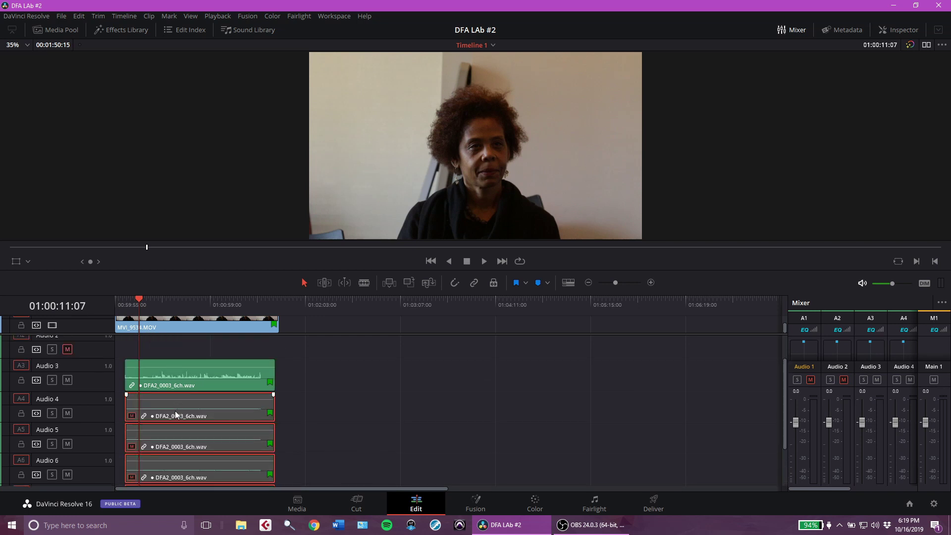
Listen to the Audio 3 recorder clip, raise its clip volume, and play on to 01:00:27:12 to check the level
key(space)
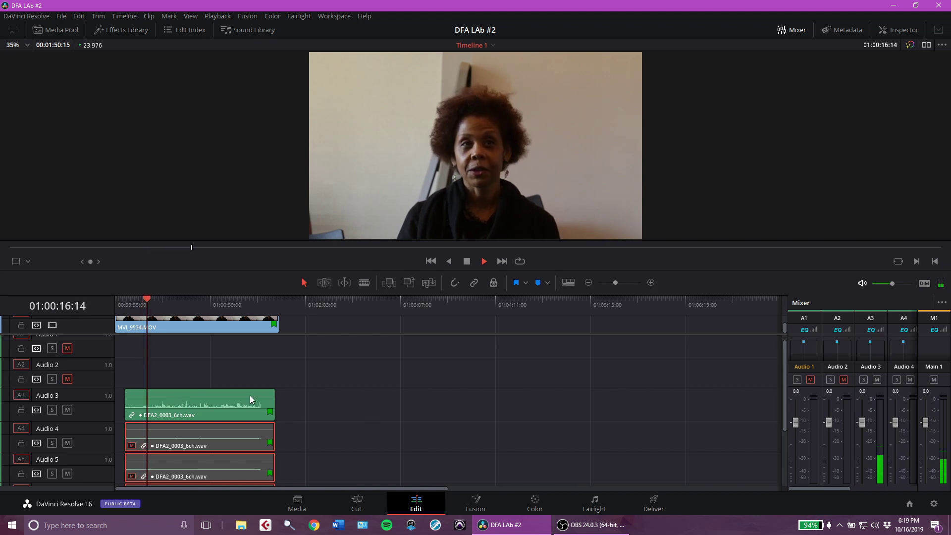
key(space)
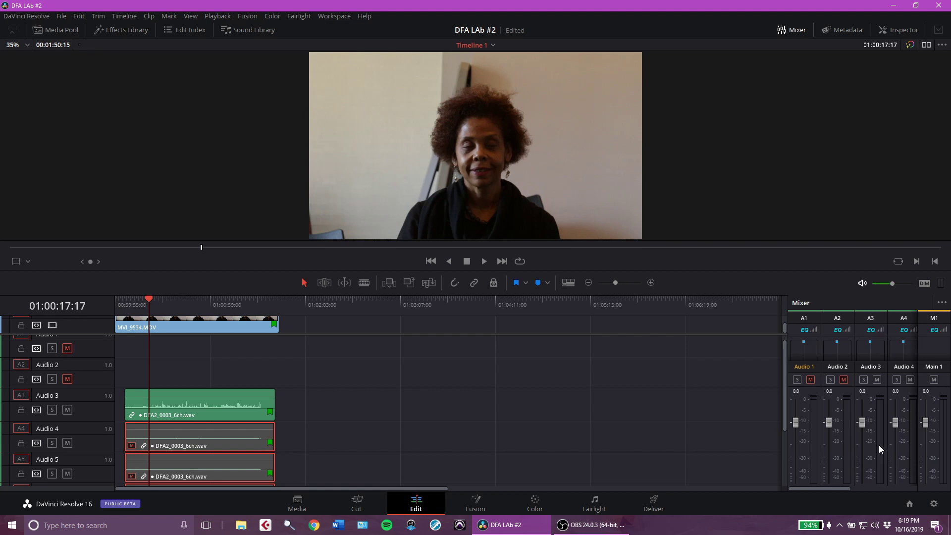
drag(164, 398, 164, 393)
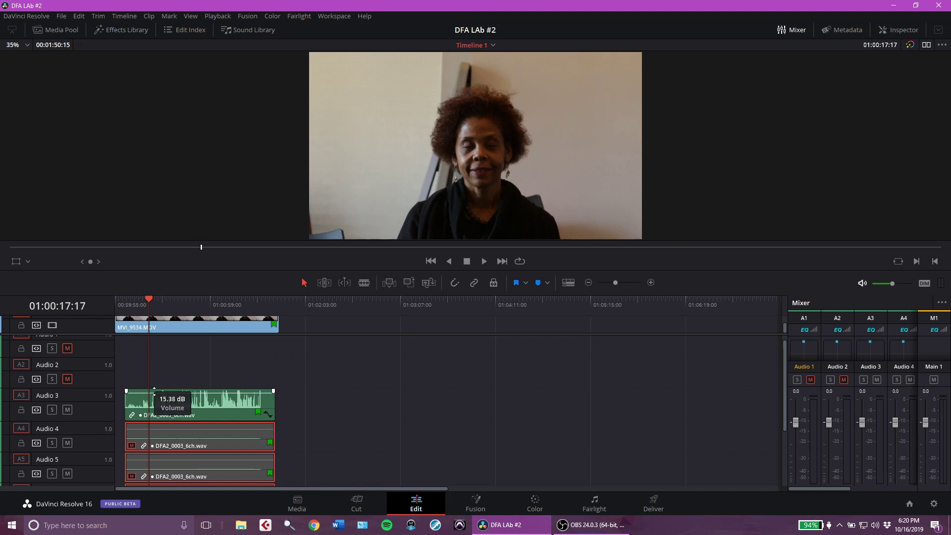
drag(168, 393, 168, 395)
key(space)
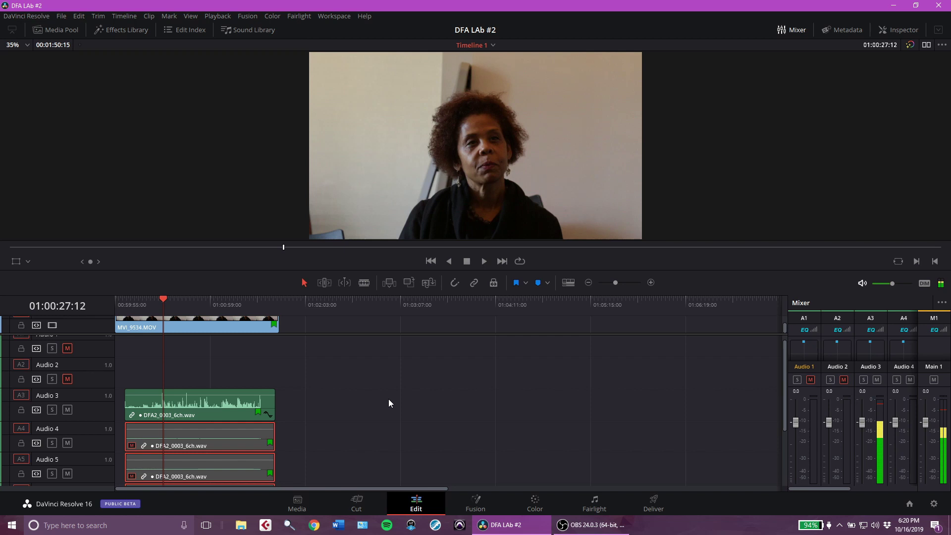